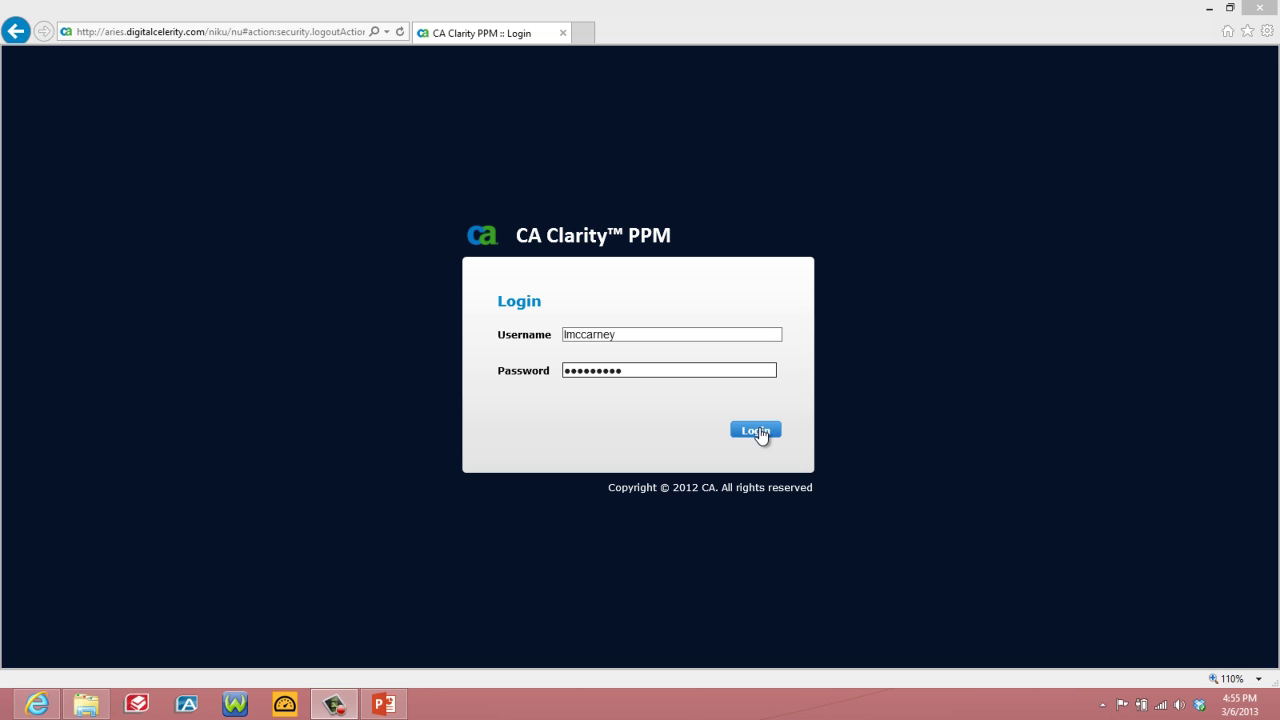
Log in to Clarity PPM and open the Projects list from Portfolio Management.
{"action": "left_click", "coordinate": [758, 432]}
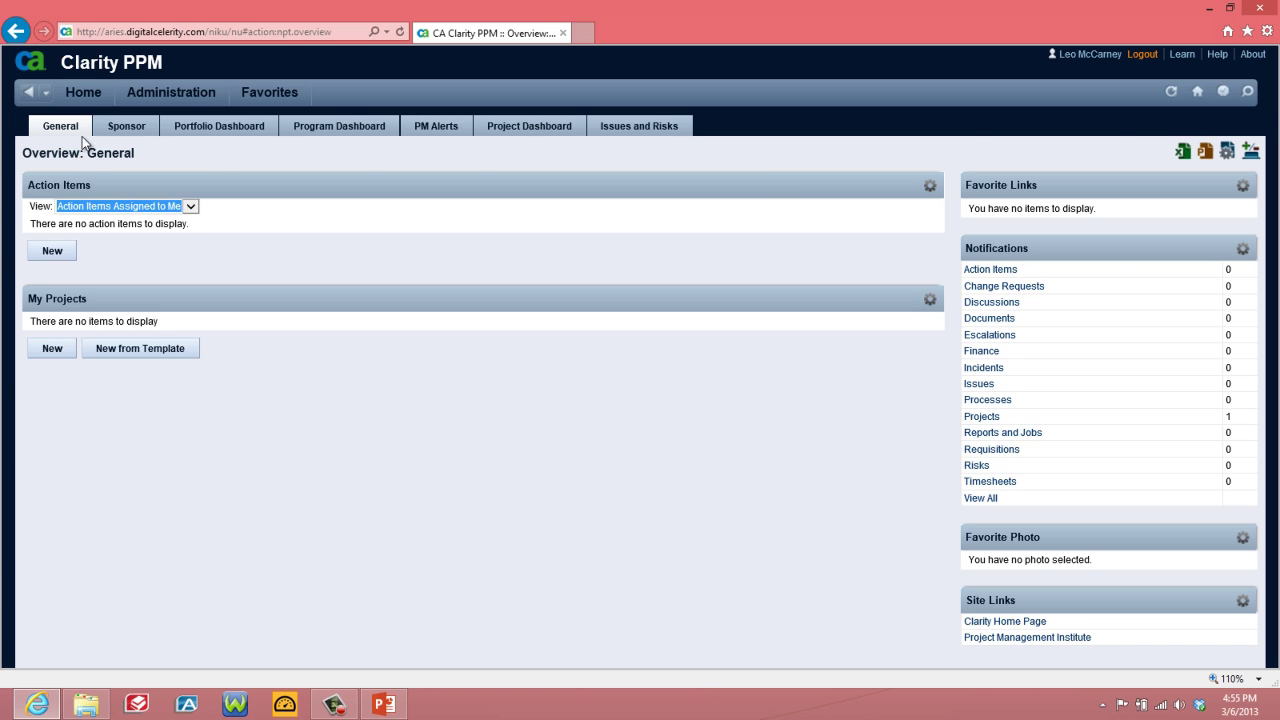
{"action": "mouse_move", "coordinate": [76, 98]}
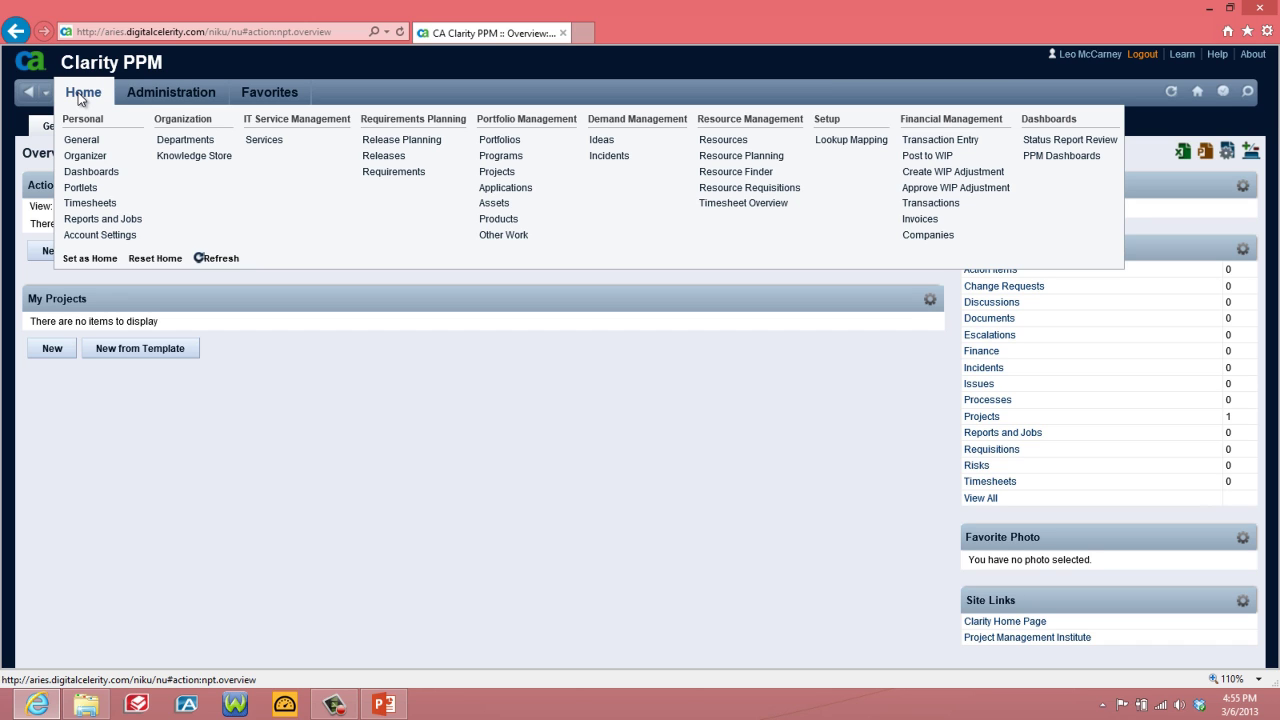
{"action": "mouse_move", "coordinate": [172, 92]}
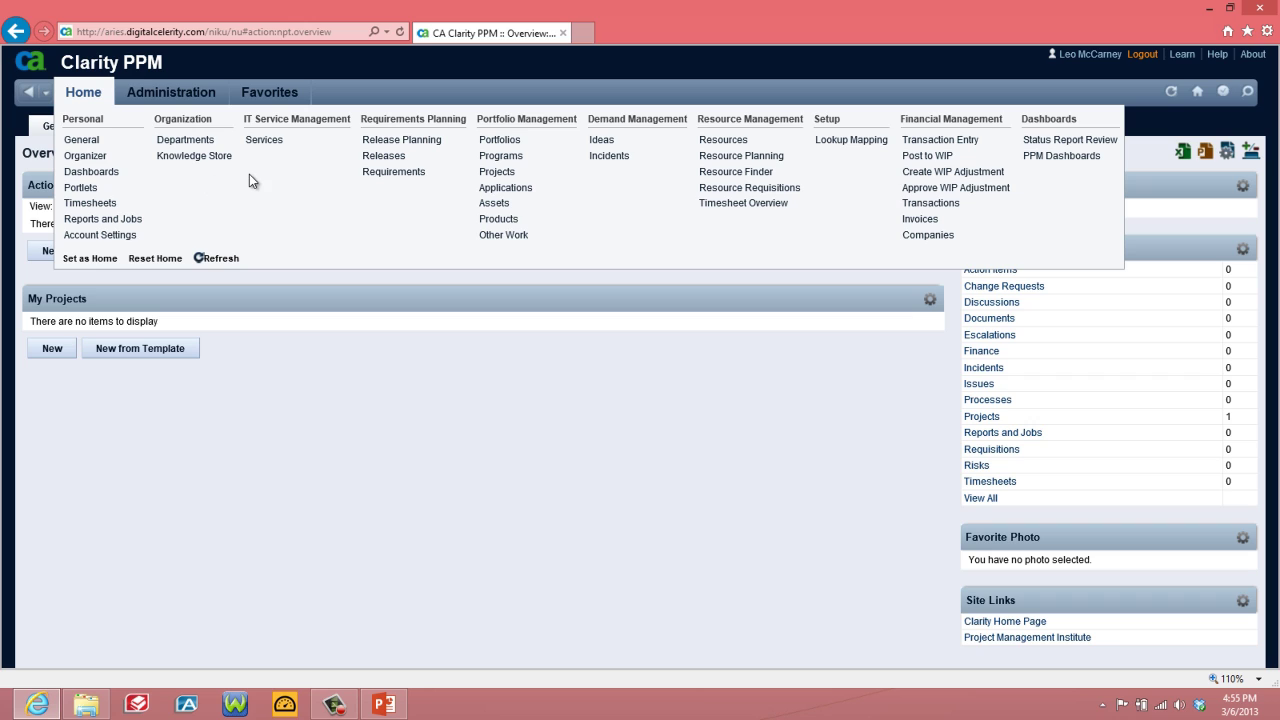
{"action": "left_click", "coordinate": [497, 173]}
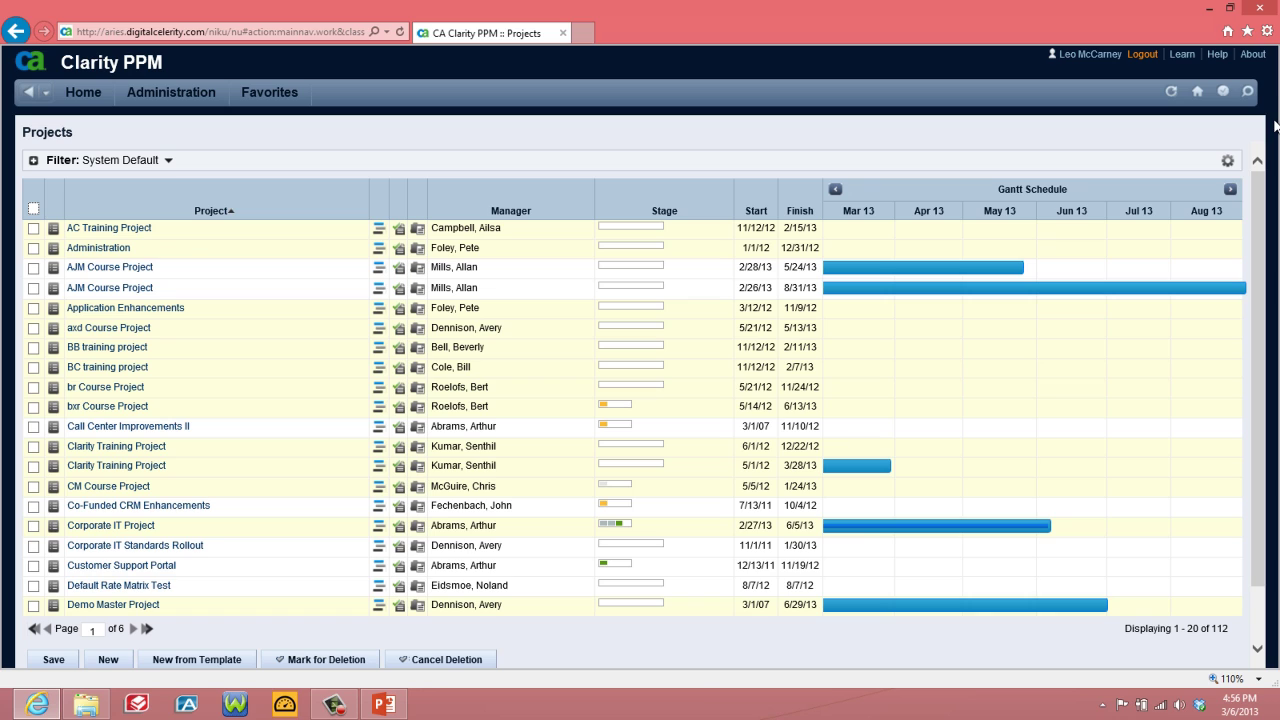
Look at the Projects list's options, such as Configure and Gantt, and at its expanded filter fields.
{"action": "left_click", "coordinate": [1228, 161]}
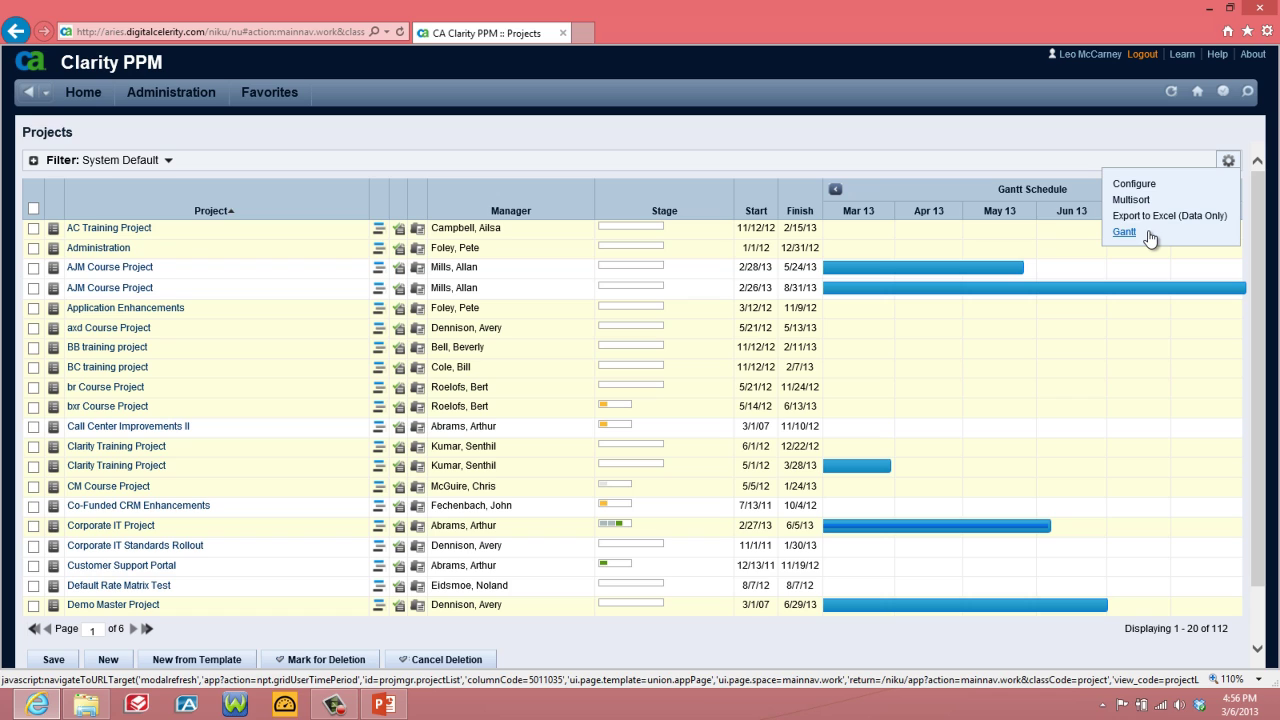
{"action": "left_click", "coordinate": [1229, 163]}
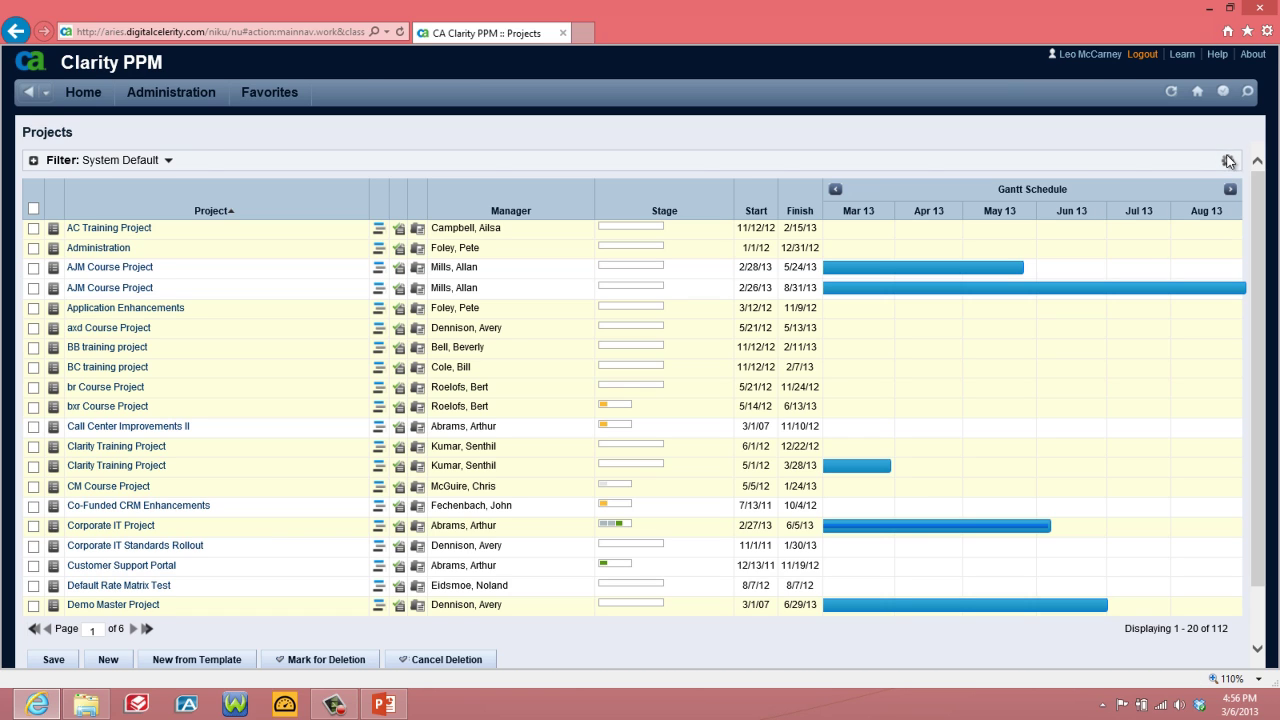
{"action": "left_click", "coordinate": [33, 163]}
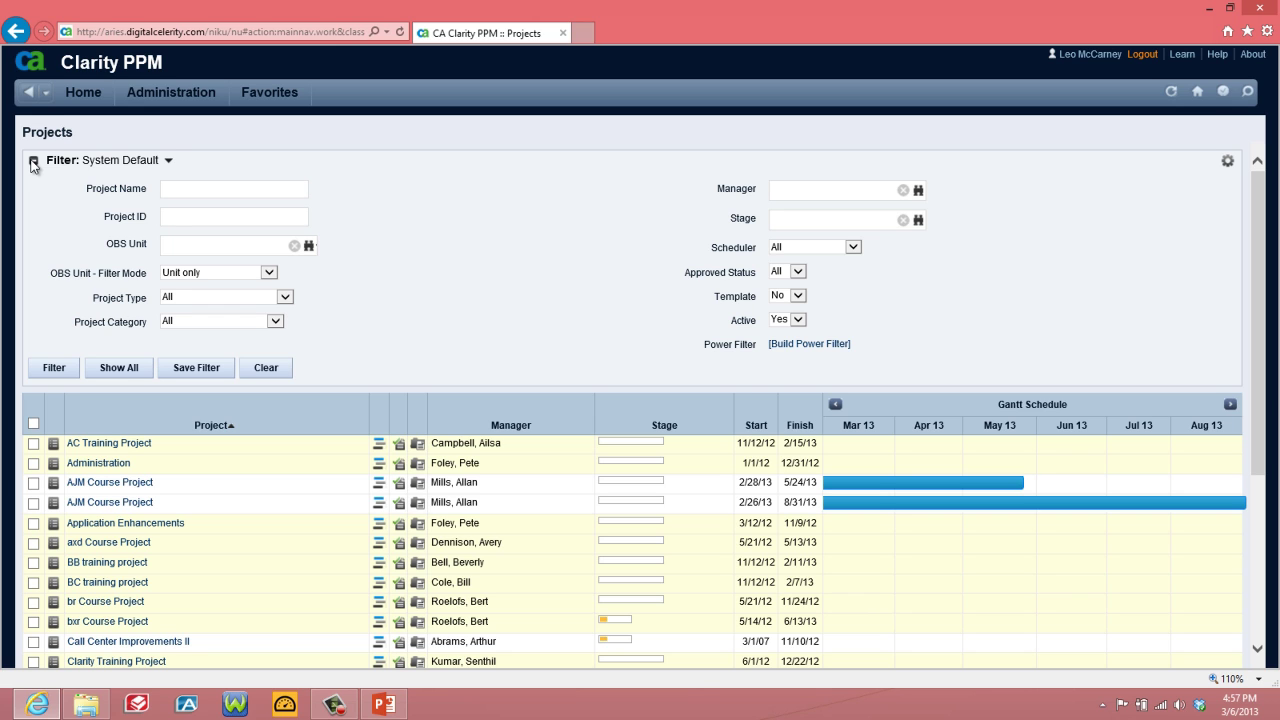
{"action": "left_click", "coordinate": [33, 162]}
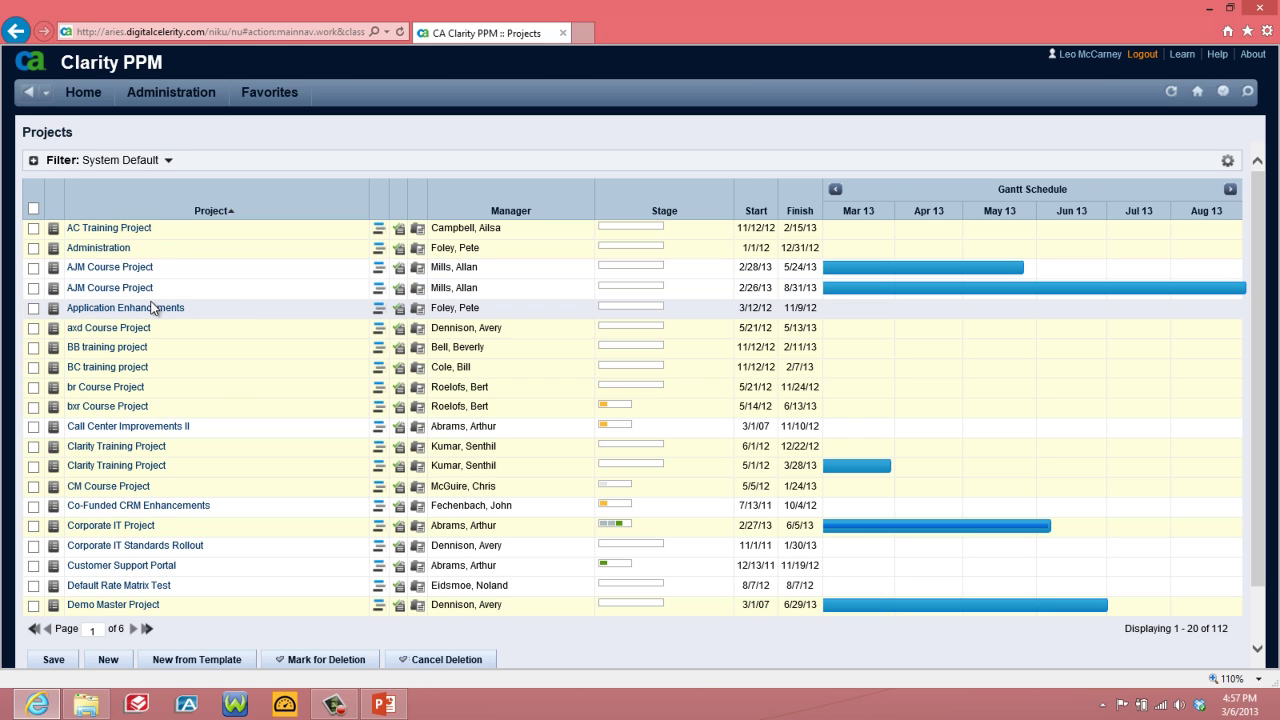
Open the Application Enhancements project and view its Schedule & Performance properties.
{"action": "left_click", "coordinate": [145, 311]}
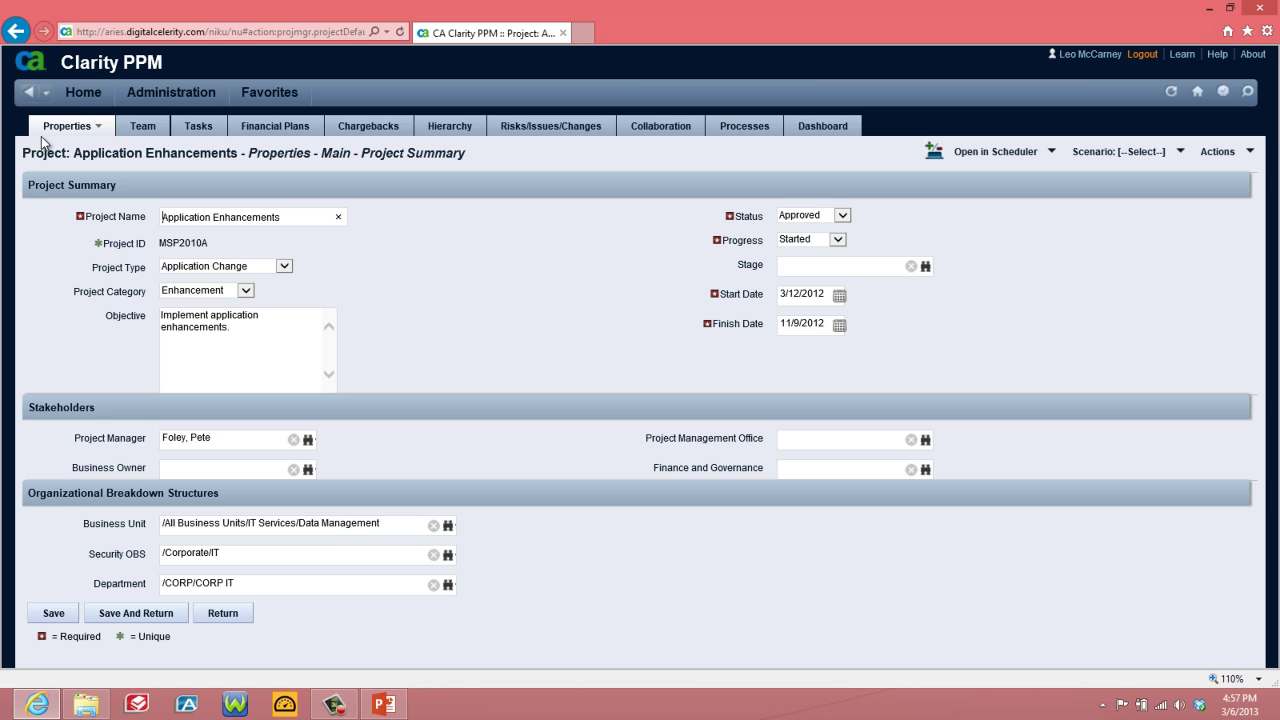
{"action": "left_click", "coordinate": [99, 129]}
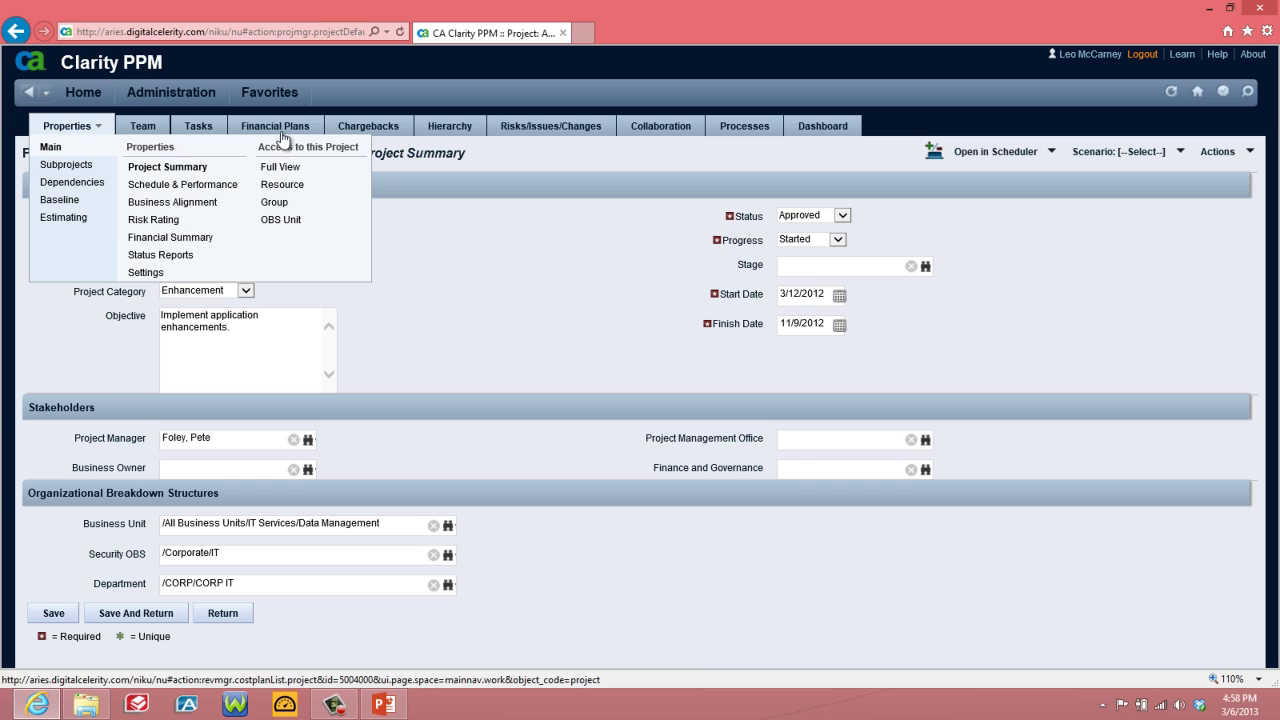
{"action": "left_click", "coordinate": [100, 127]}
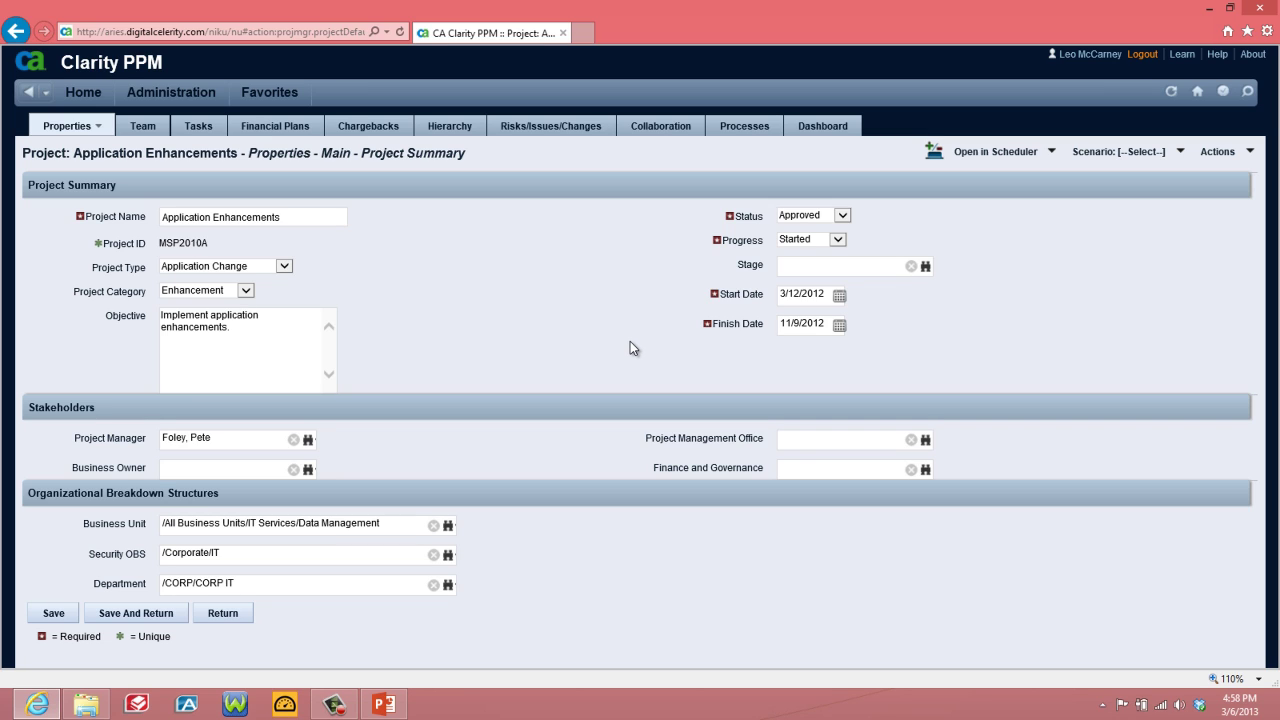
{"action": "left_click", "coordinate": [97, 127]}
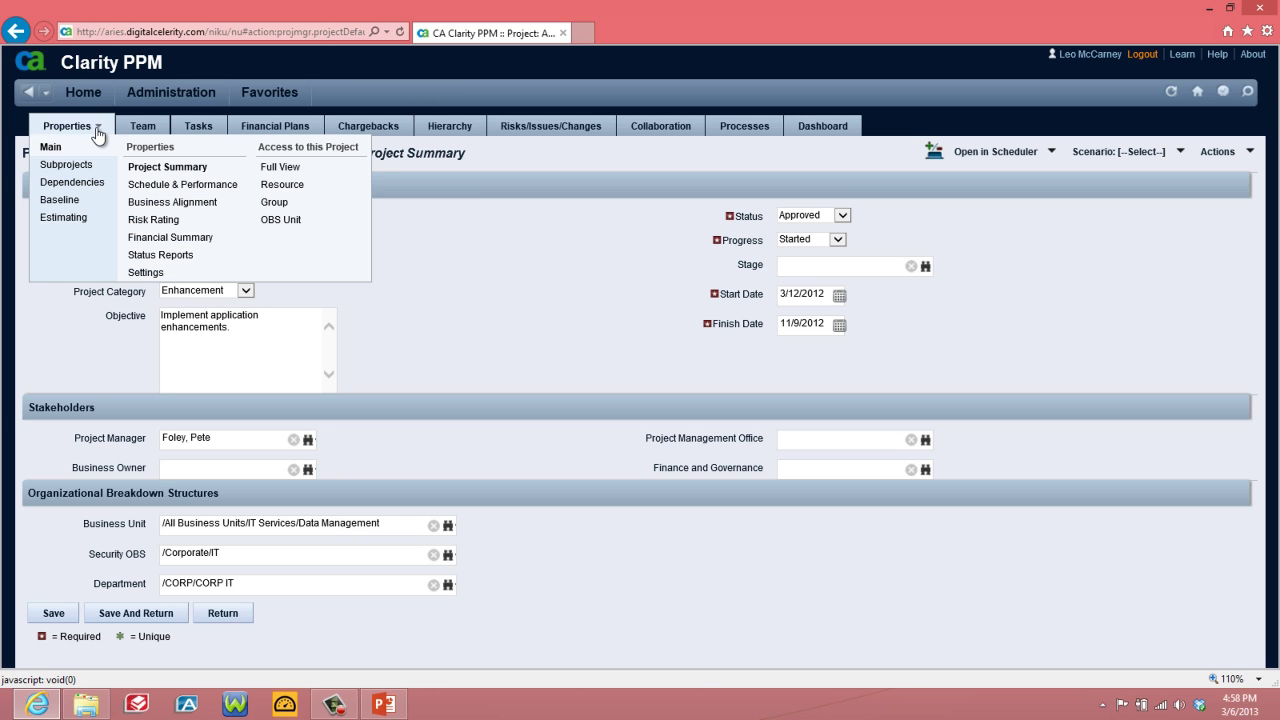
{"action": "left_click", "coordinate": [178, 184]}
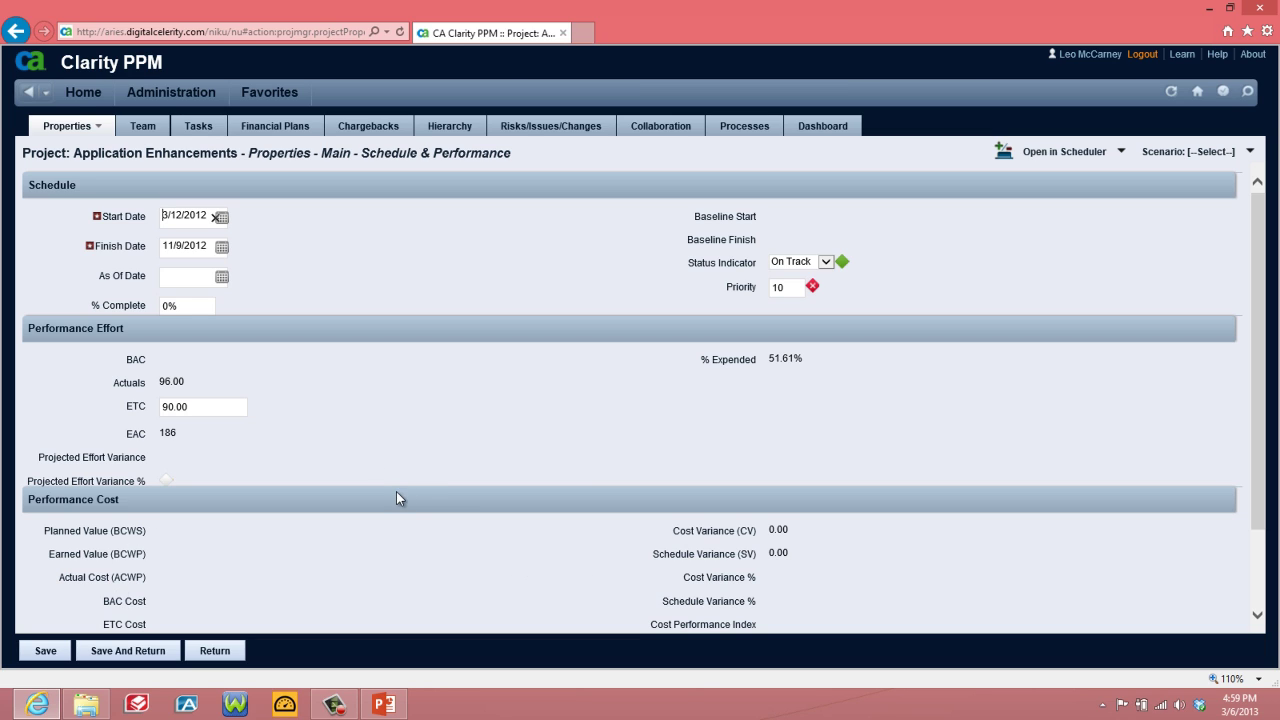
View the project's Business Alignment and Risk Rating properties.
{"action": "left_click", "coordinate": [101, 131]}
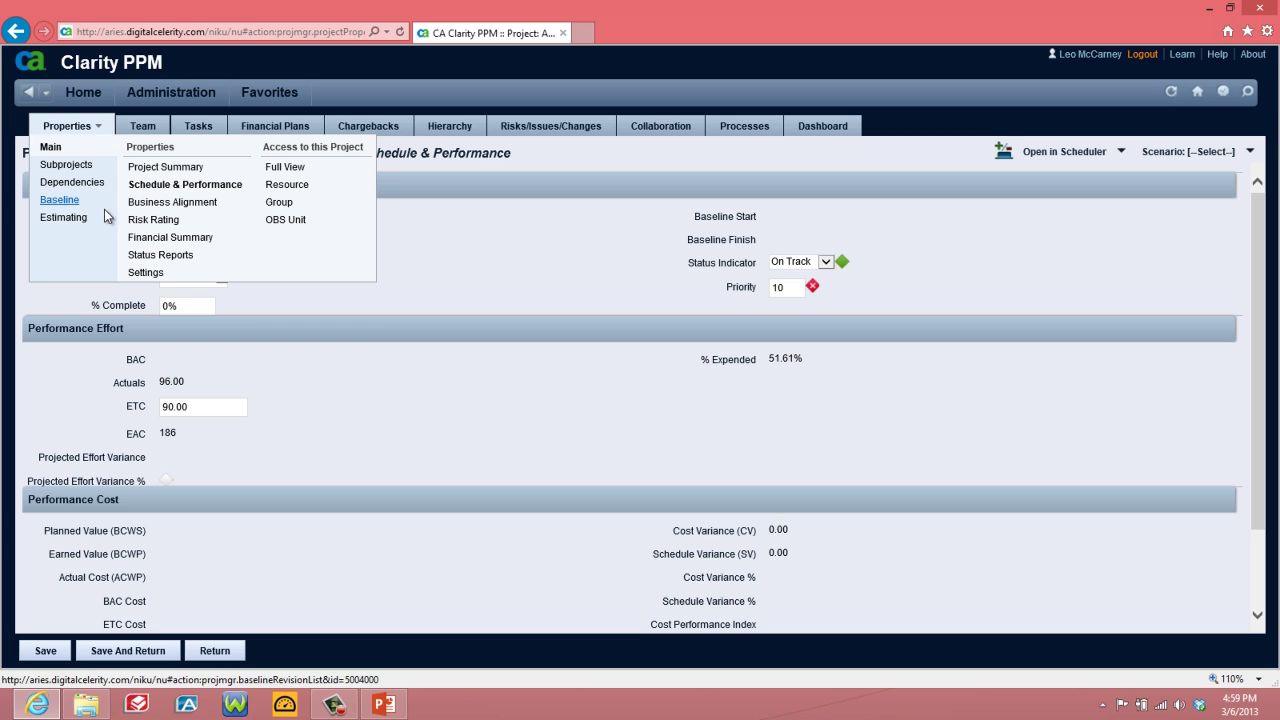
{"action": "left_click", "coordinate": [154, 204]}
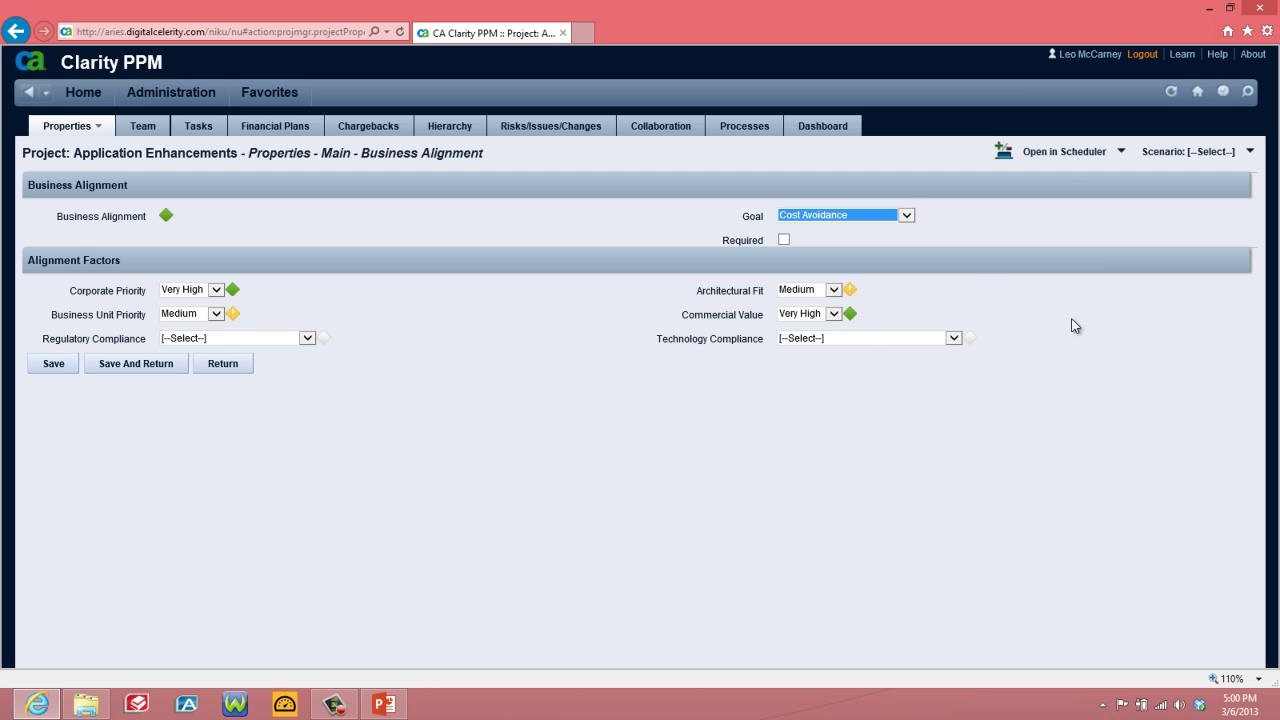
{"action": "left_click", "coordinate": [100, 127]}
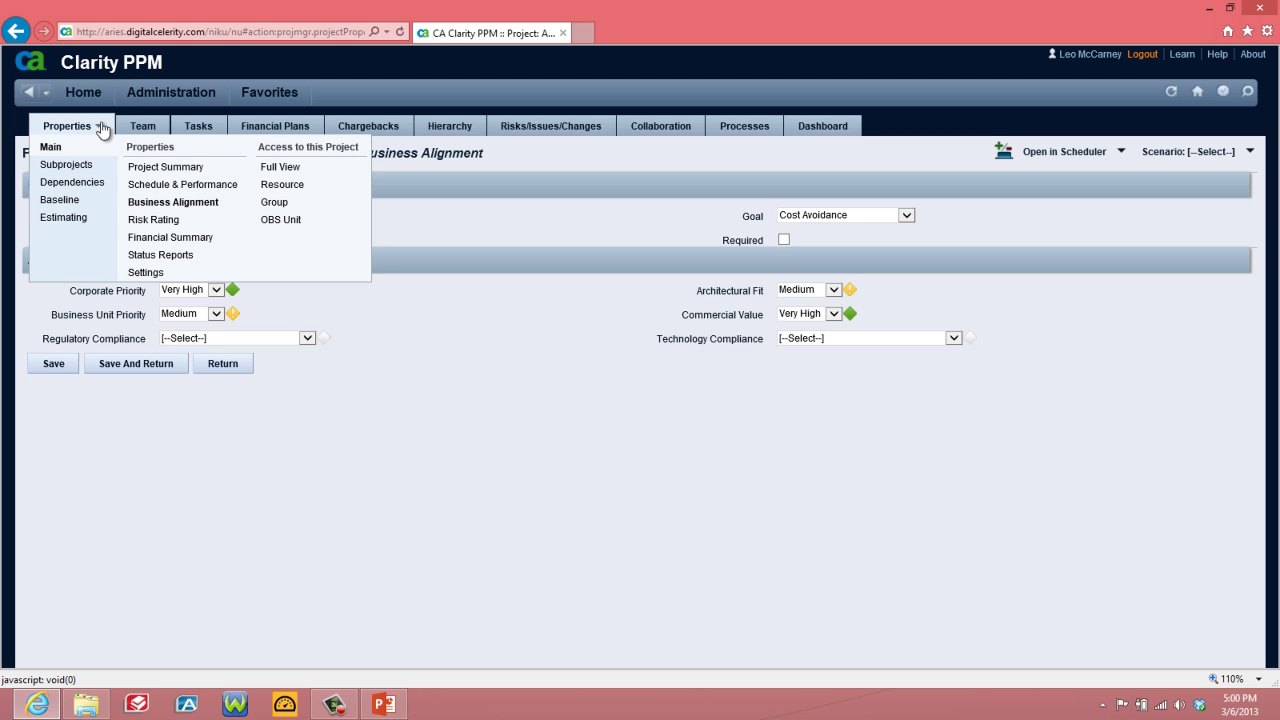
{"action": "left_click", "coordinate": [155, 219]}
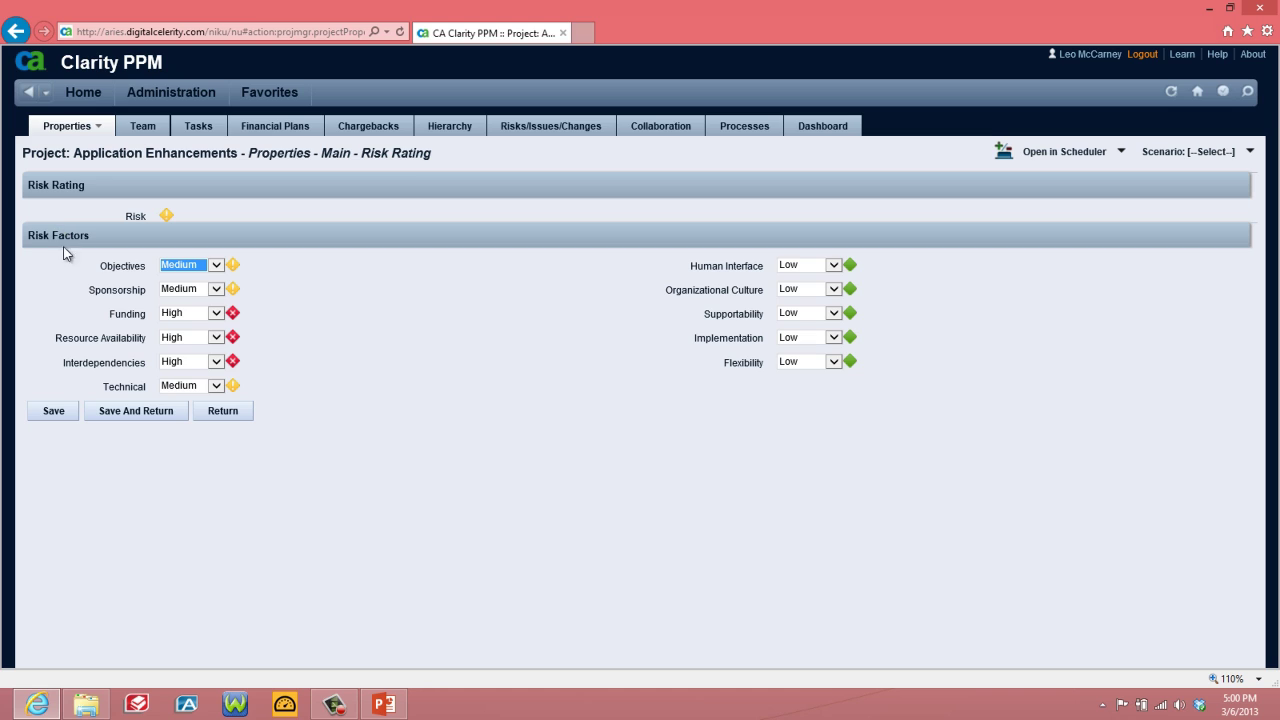
View the project's Financial Summary and Status Reports properties.
{"action": "left_click", "coordinate": [99, 127]}
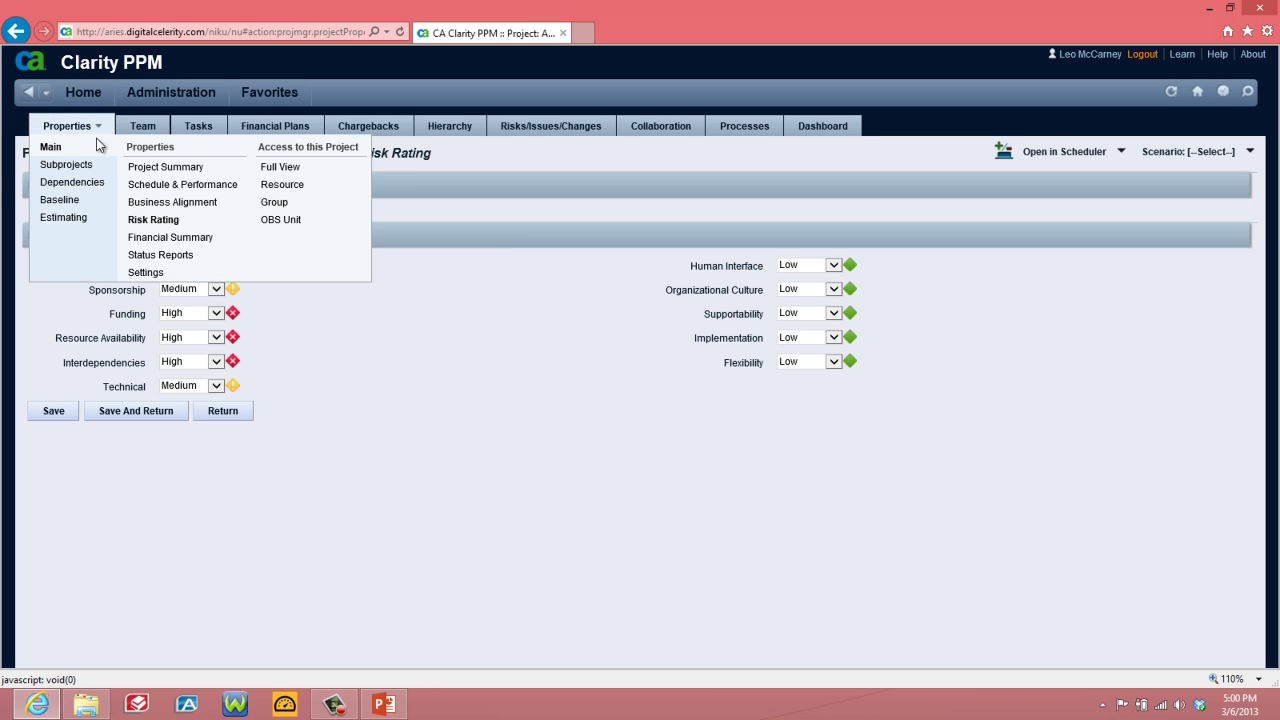
{"action": "left_click", "coordinate": [160, 239]}
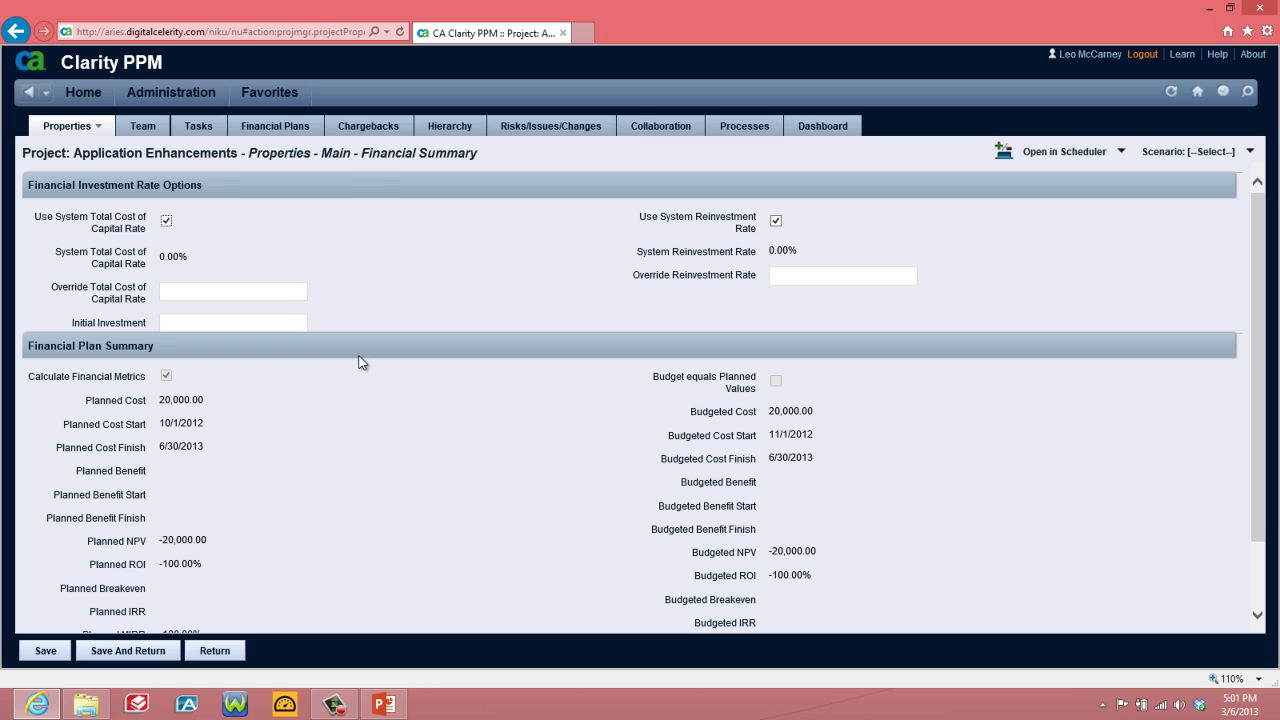
{"action": "left_click", "coordinate": [100, 130]}
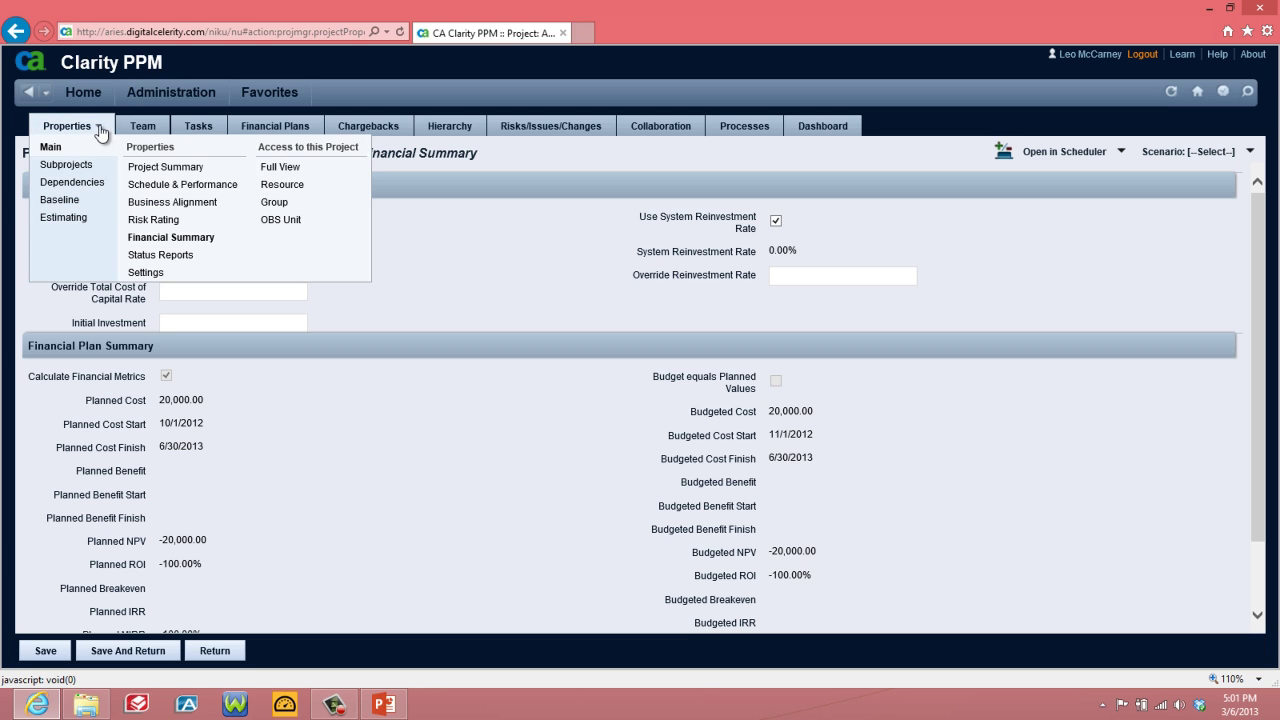
{"action": "left_click_drag", "start_coordinate": [189, 262], "coordinate": [163, 262]}
{"action": "left_click", "coordinate": [163, 262]}
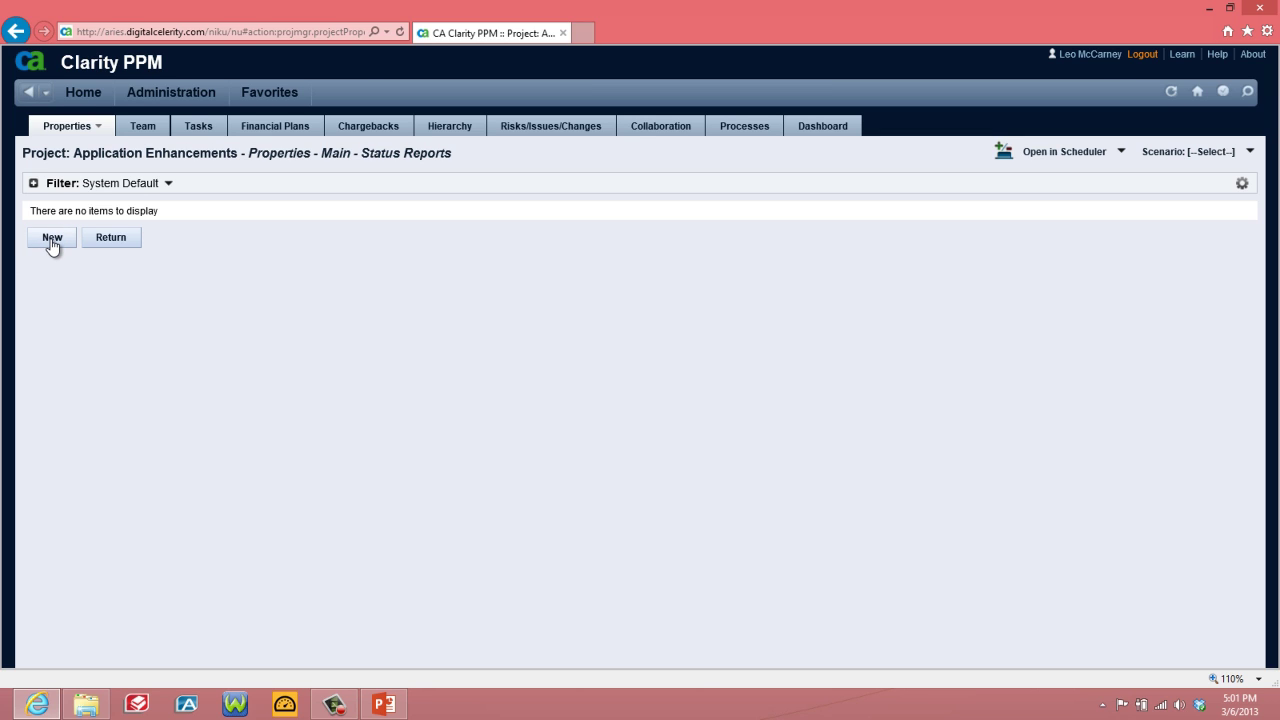
Open the project's Settings properties and check the available Dashboard View and % Complete Calculation options.
{"action": "left_click", "coordinate": [101, 128]}
{"action": "left_click", "coordinate": [155, 274]}
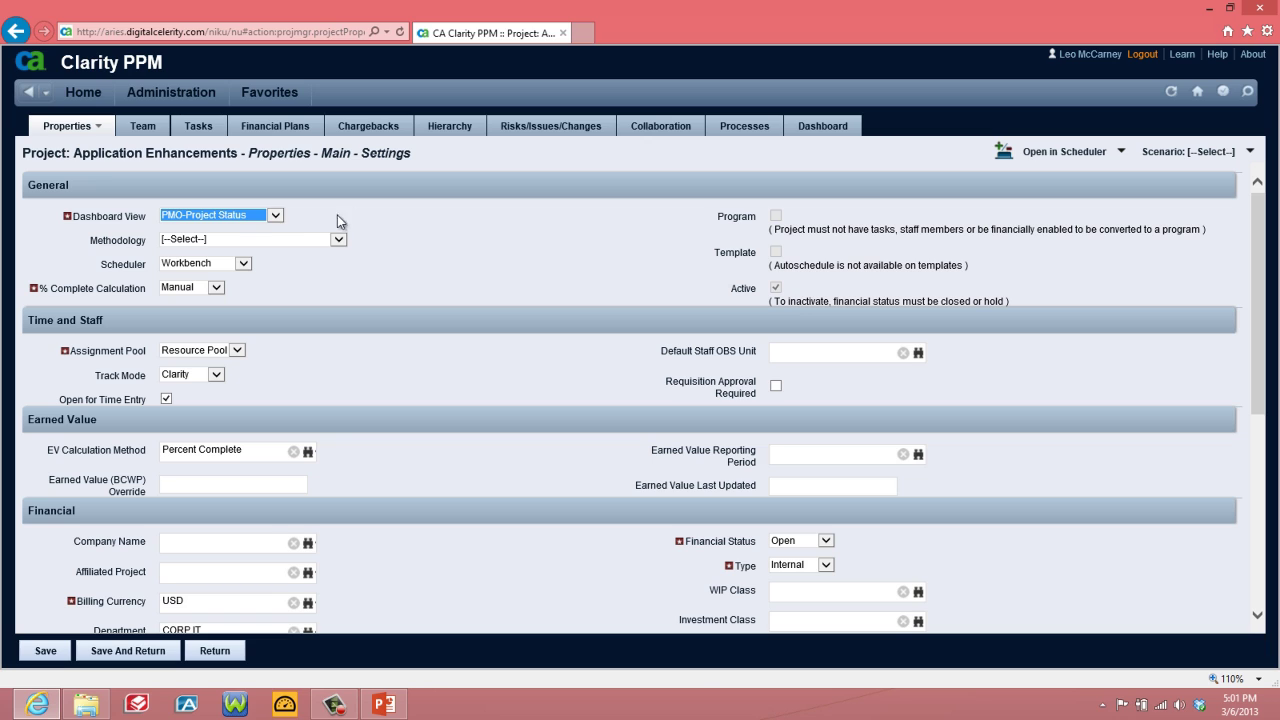
{"action": "left_click", "coordinate": [275, 216]}
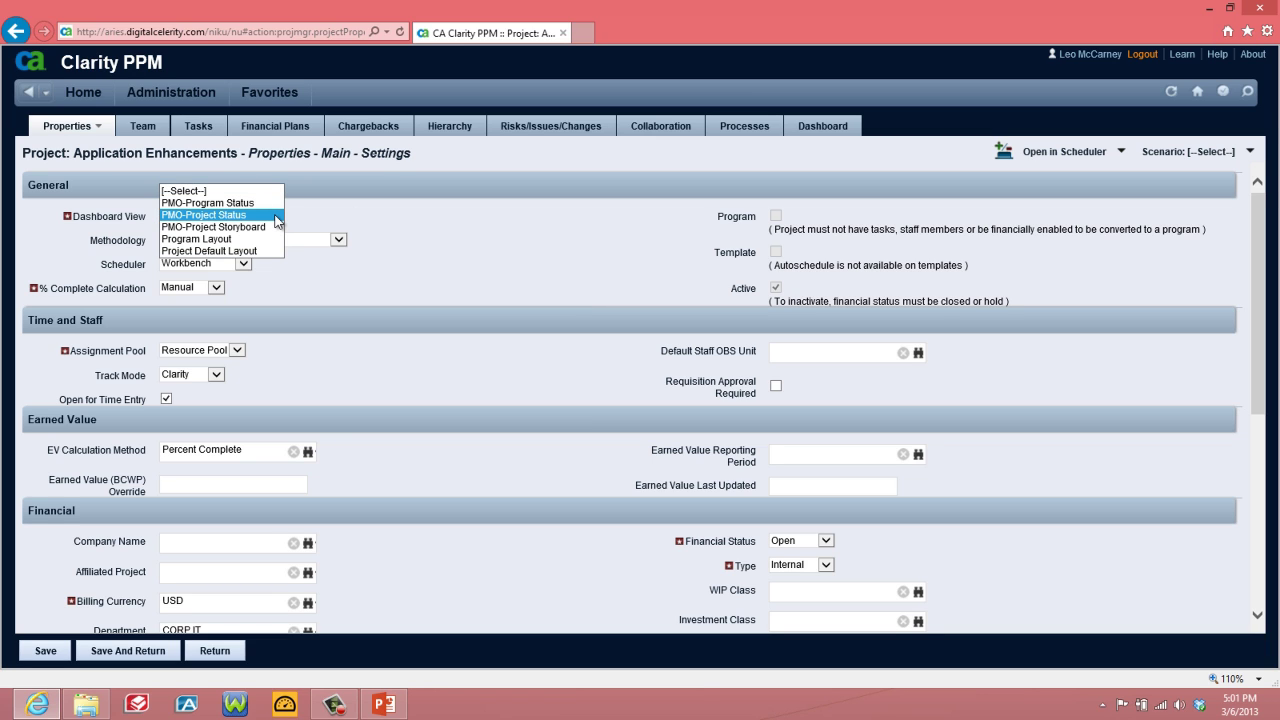
{"action": "left_click", "coordinate": [277, 218]}
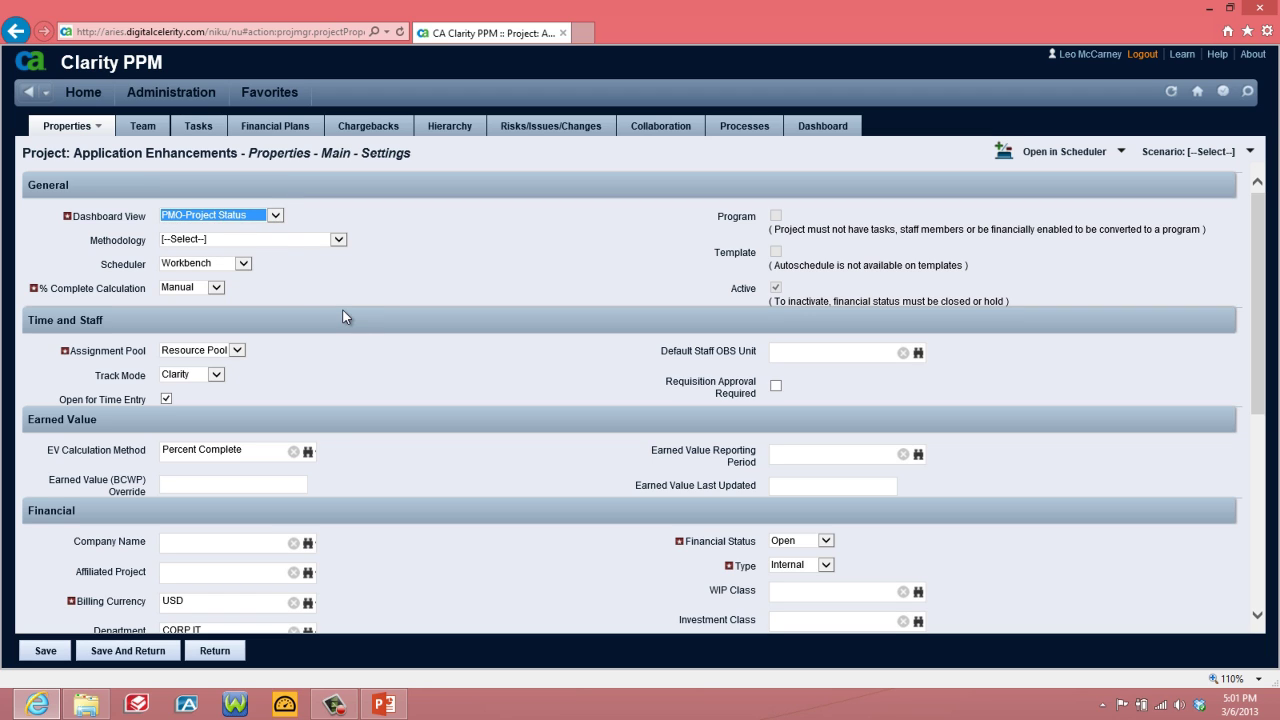
{"action": "left_click", "coordinate": [216, 288]}
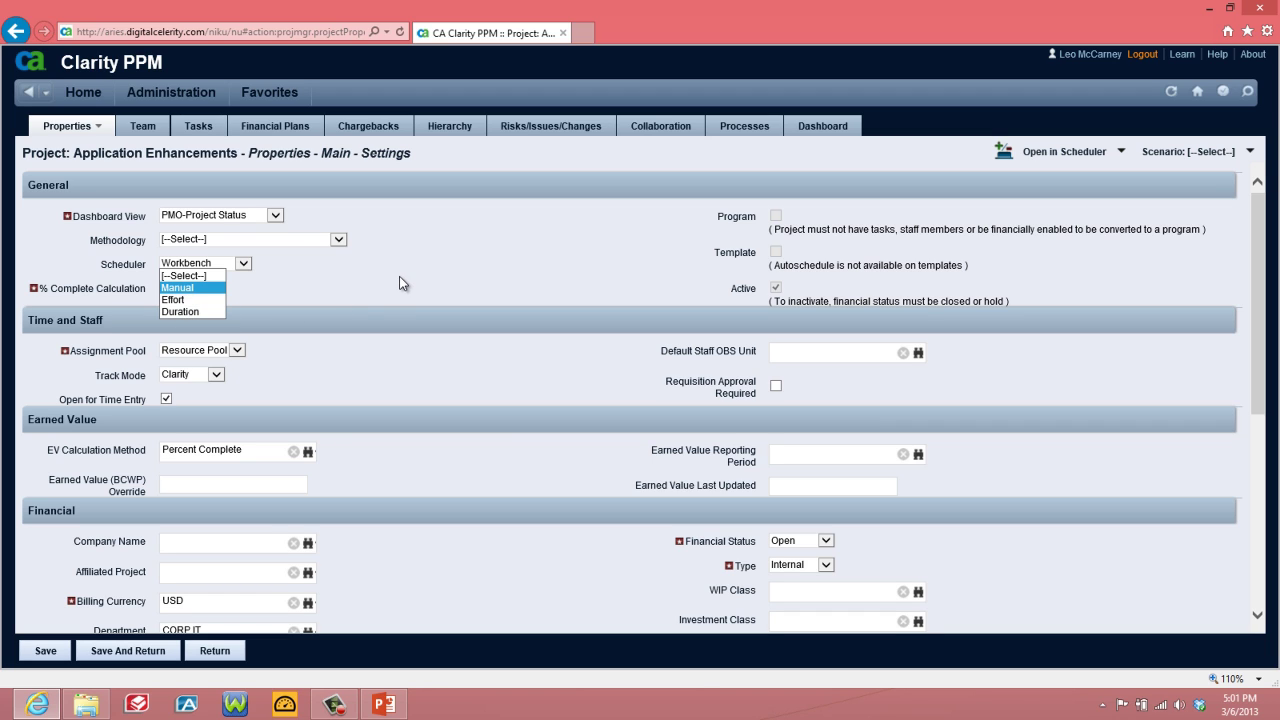
{"action": "key", "text": "Return"}
{"action": "left_click", "coordinate": [360, 297]}
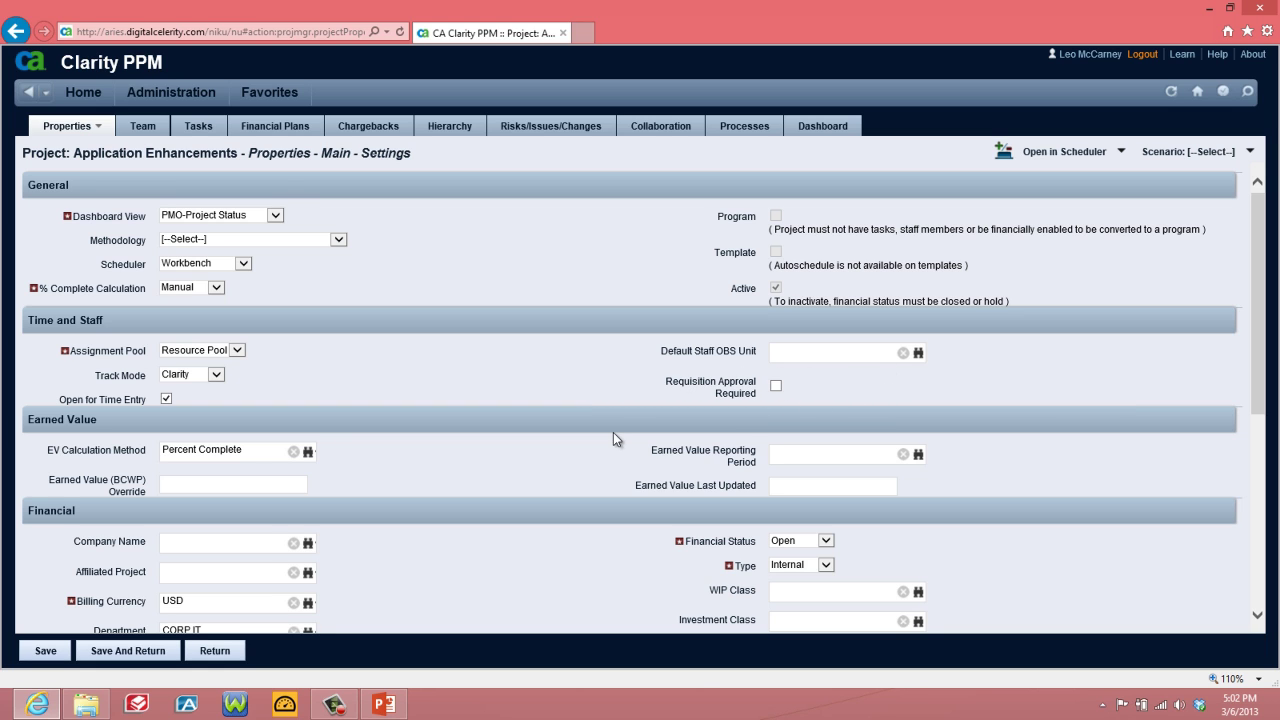
Examine the Financial section and the transaction matrix sections of the project's settings.
{"action": "scroll", "coordinate": [548, 459], "scroll_direction": "down", "scroll_amount": 3}
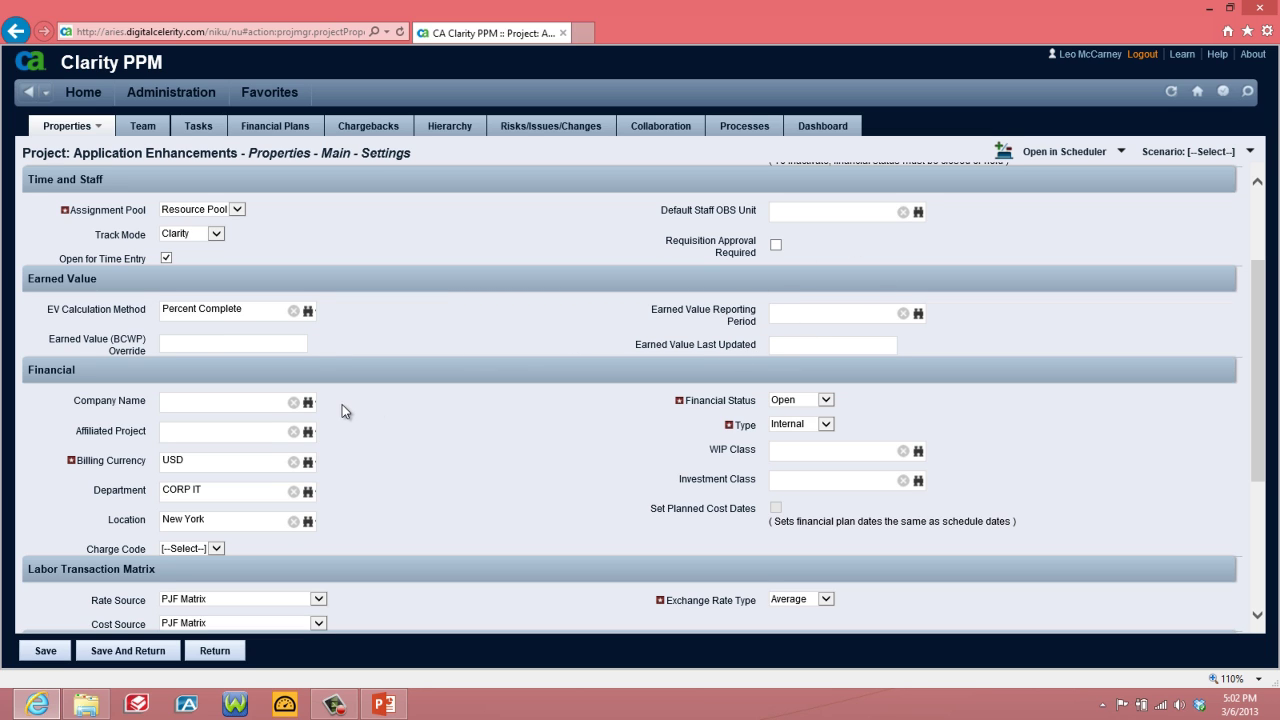
{"action": "scroll", "coordinate": [394, 462], "scroll_direction": "down", "scroll_amount": 3}
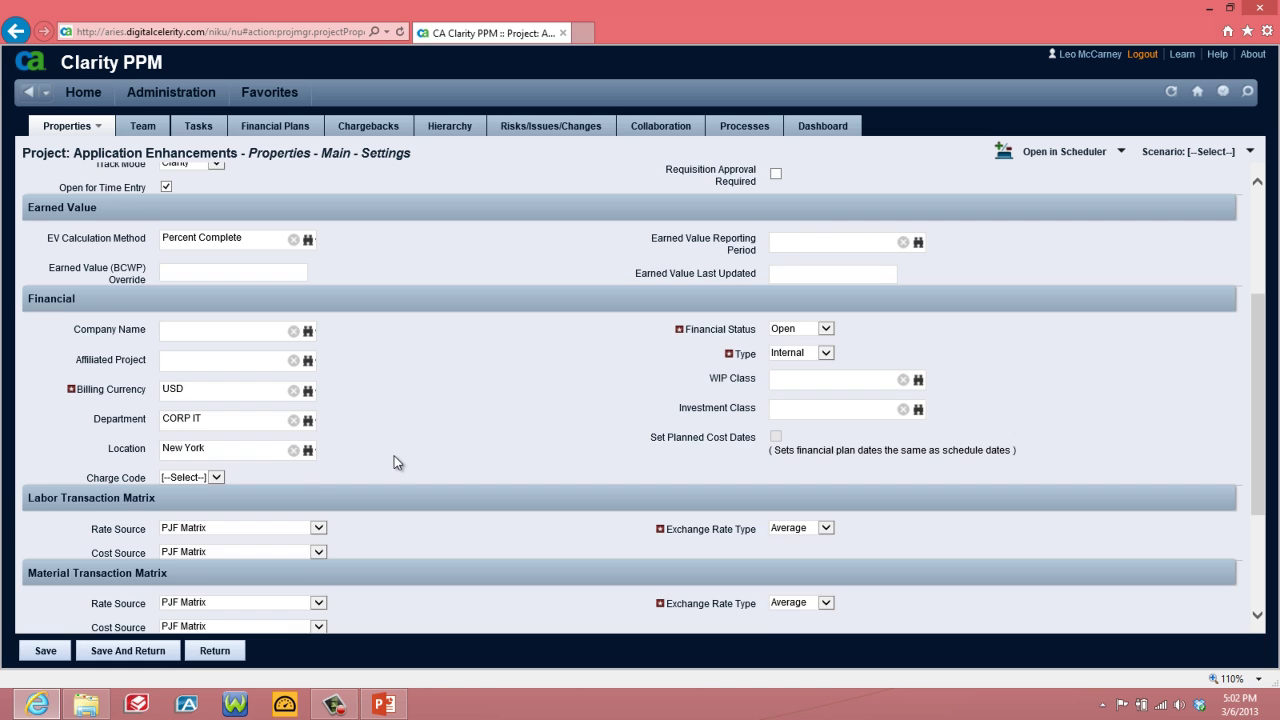
{"action": "scroll", "coordinate": [394, 462], "scroll_direction": "down", "scroll_amount": 2}
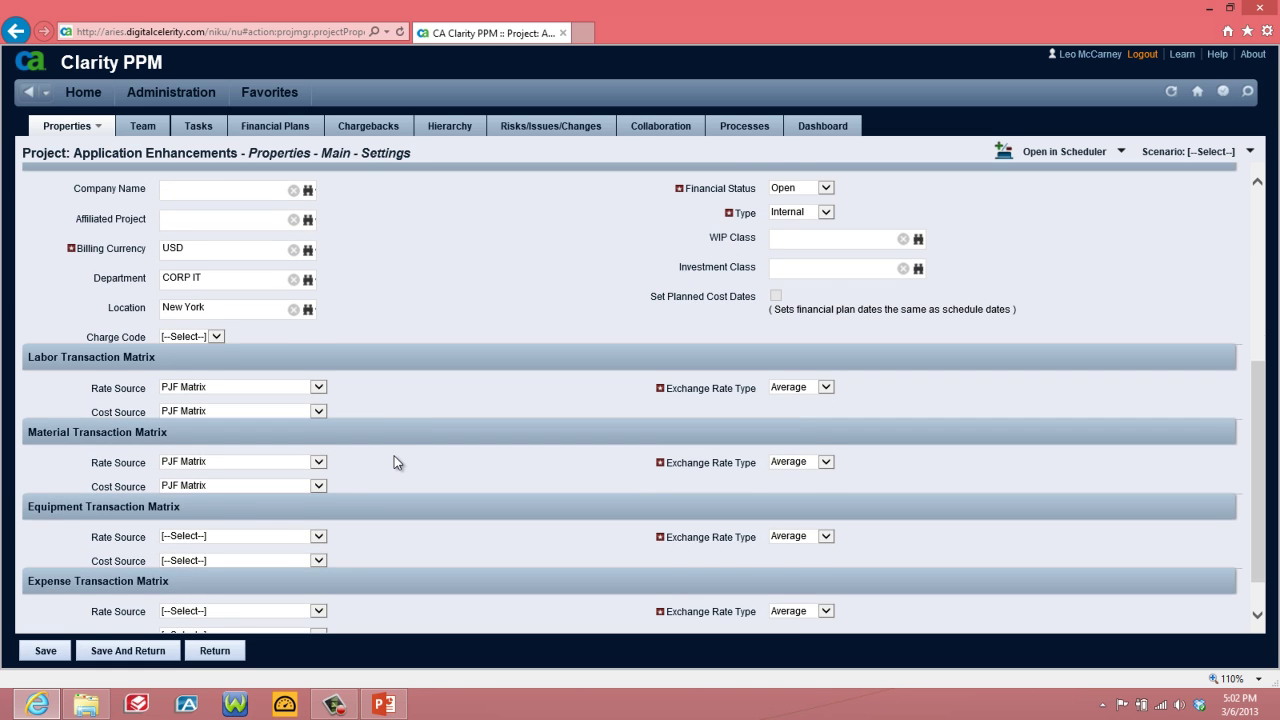
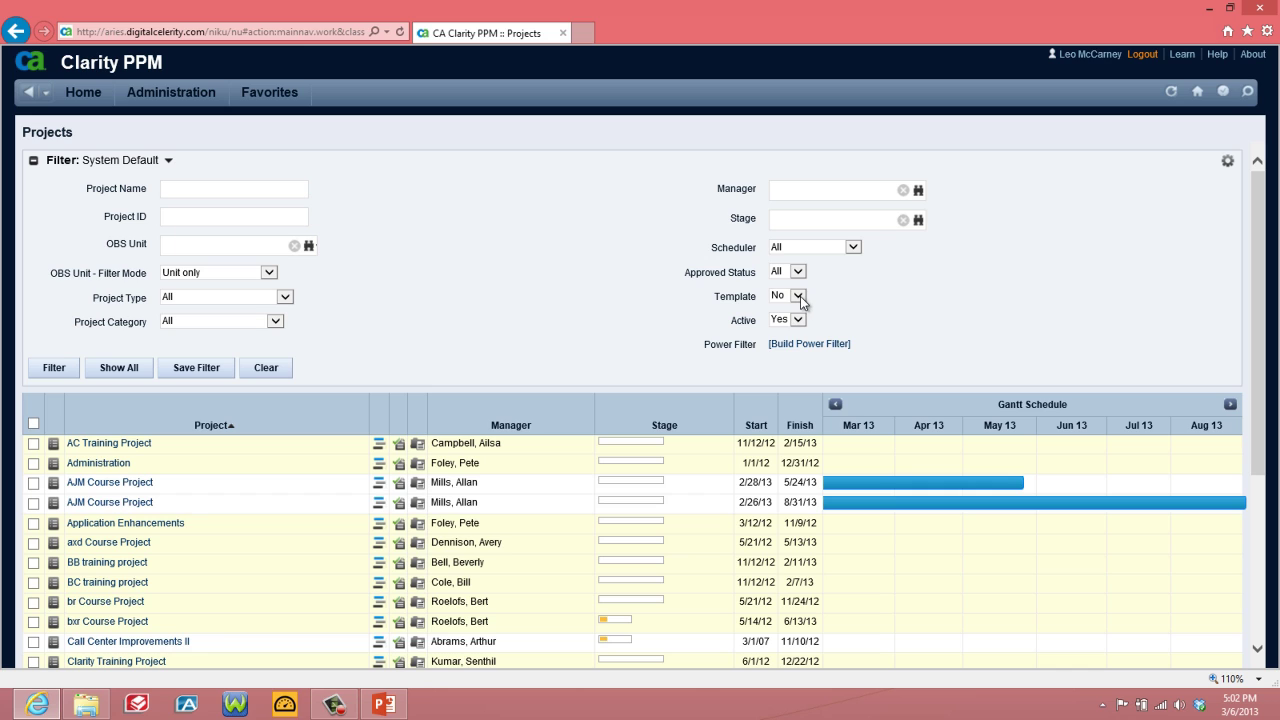
Filter the Projects list with Template set to Yes.
{"action": "left_click", "coordinate": [798, 297]}
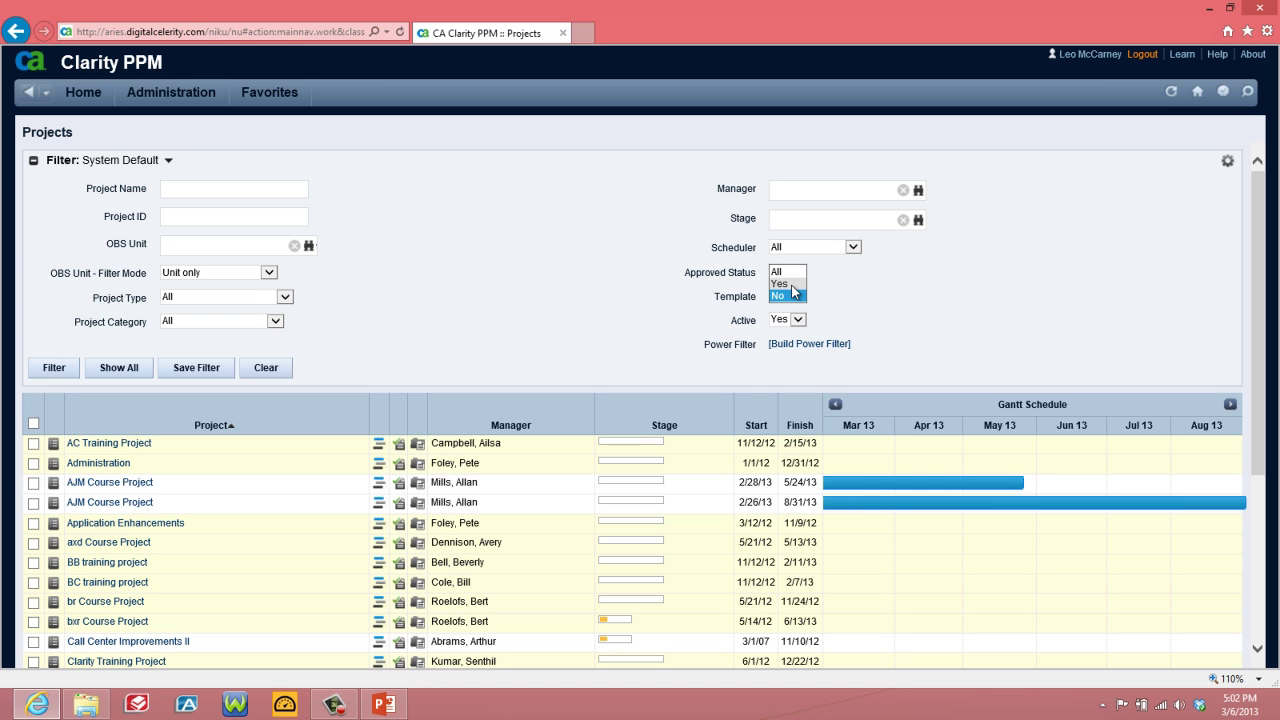
{"action": "left_click", "coordinate": [793, 285]}
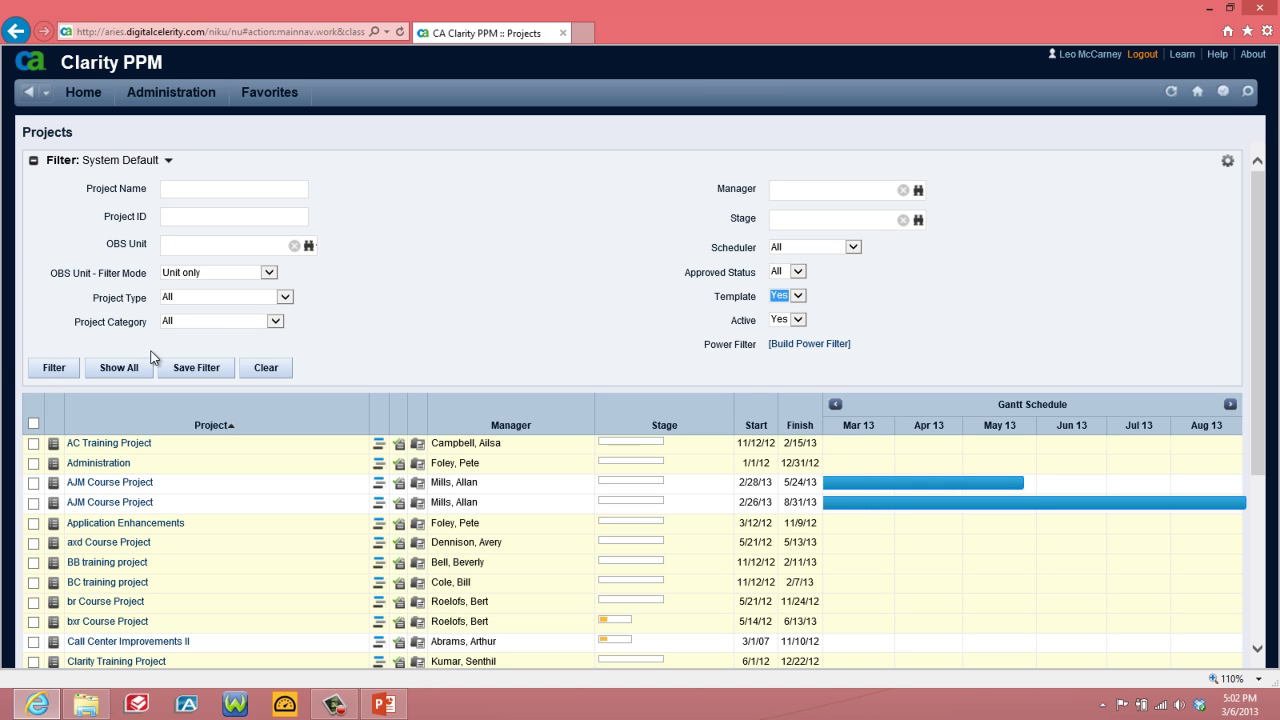
{"action": "left_click", "coordinate": [48, 368]}
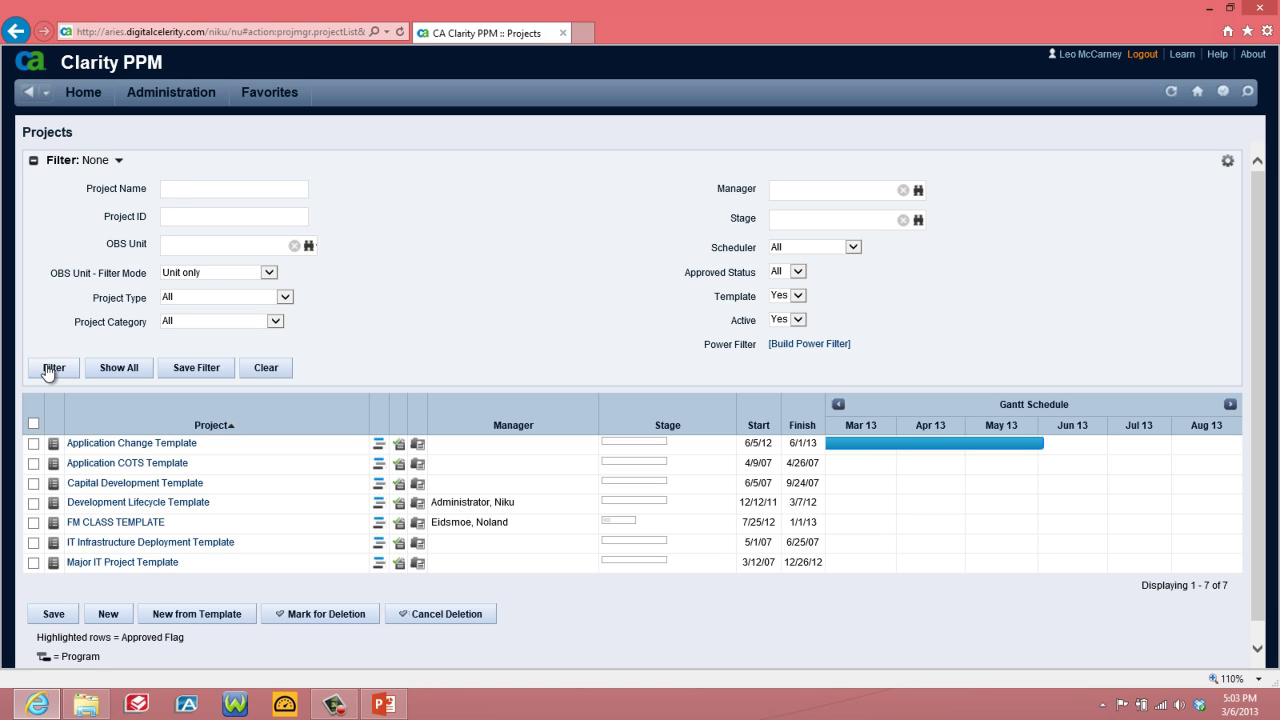
Start a new project from a template, choosing the Application Change Template as its source.
{"action": "left_click", "coordinate": [33, 443]}
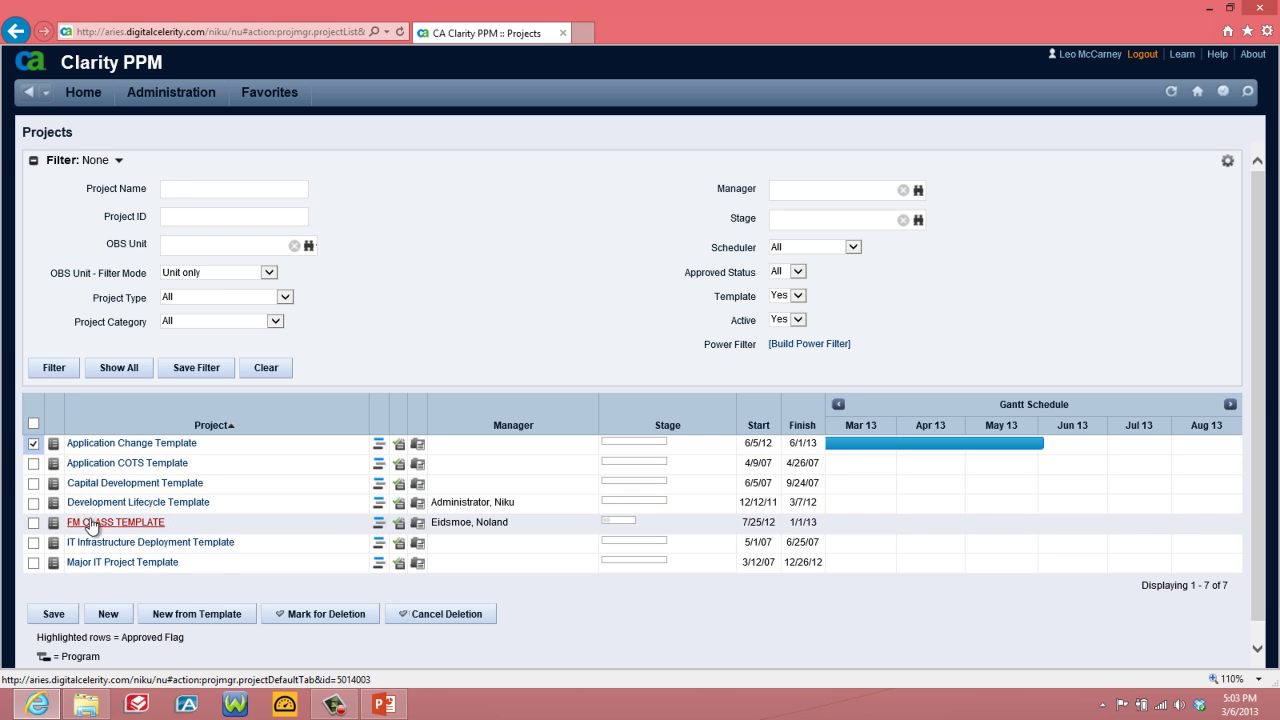
{"action": "left_click", "coordinate": [185, 622]}
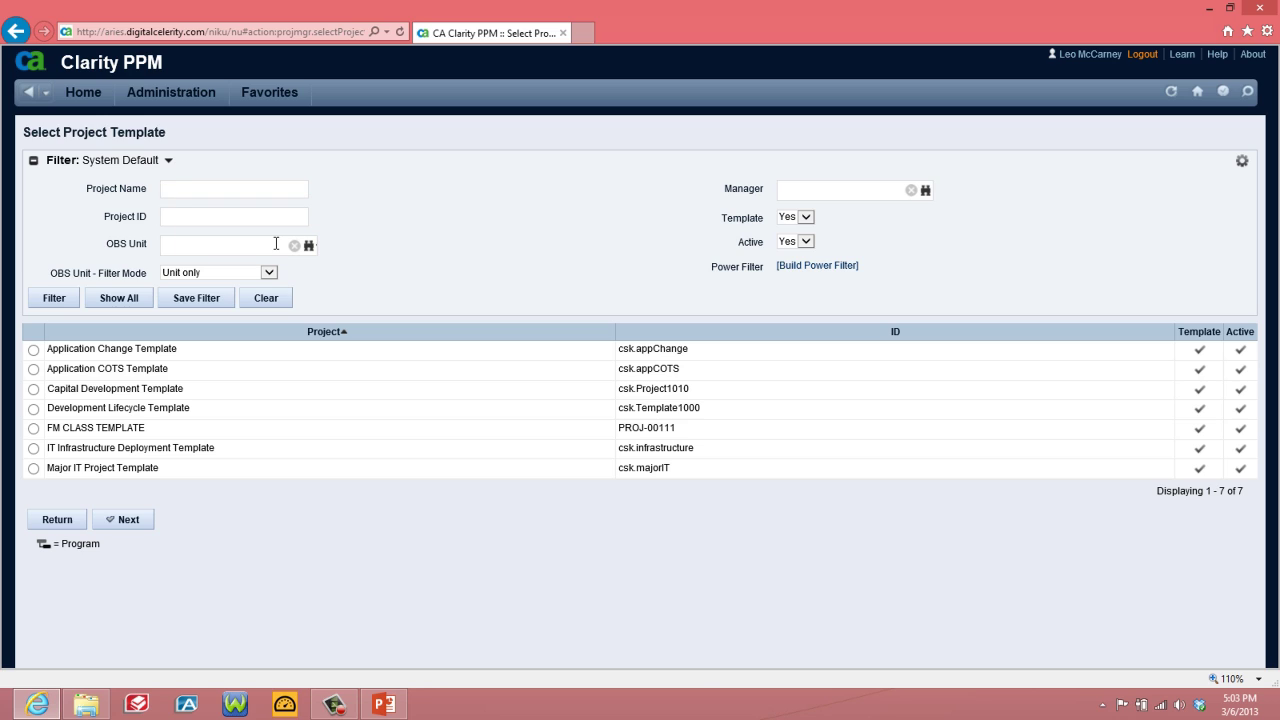
{"action": "type", "text": "Test Project"}
{"action": "key", "text": "Tab"}
{"action": "type", "text": "ID-0001"}
{"action": "left_click", "coordinate": [123, 524]}
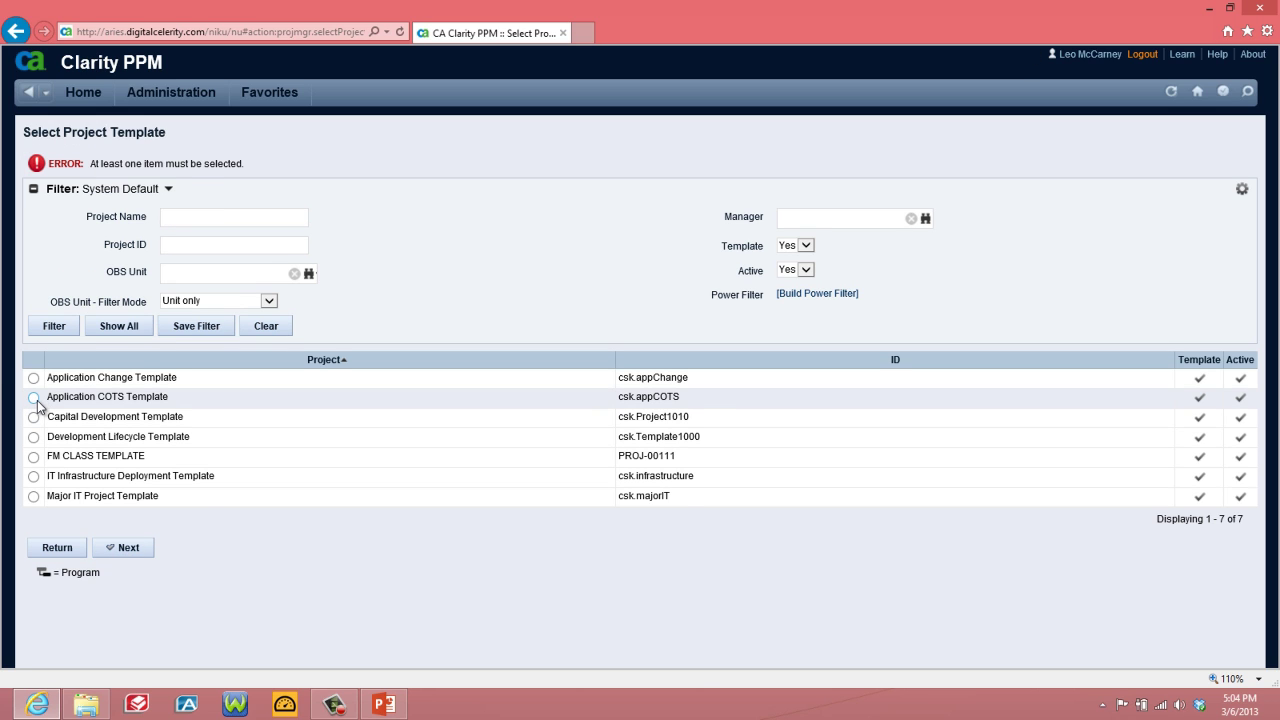
{"action": "left_click", "coordinate": [34, 398]}
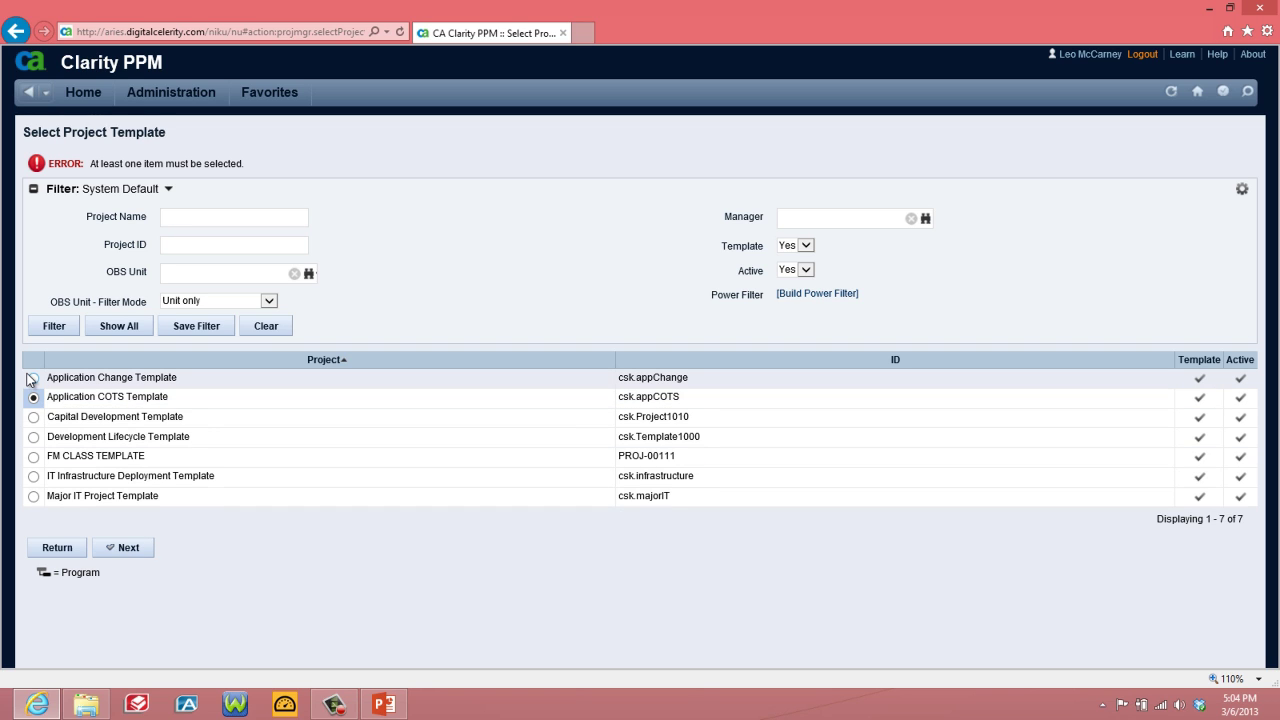
{"action": "left_click", "coordinate": [33, 378]}
{"action": "left_click", "coordinate": [133, 550]}
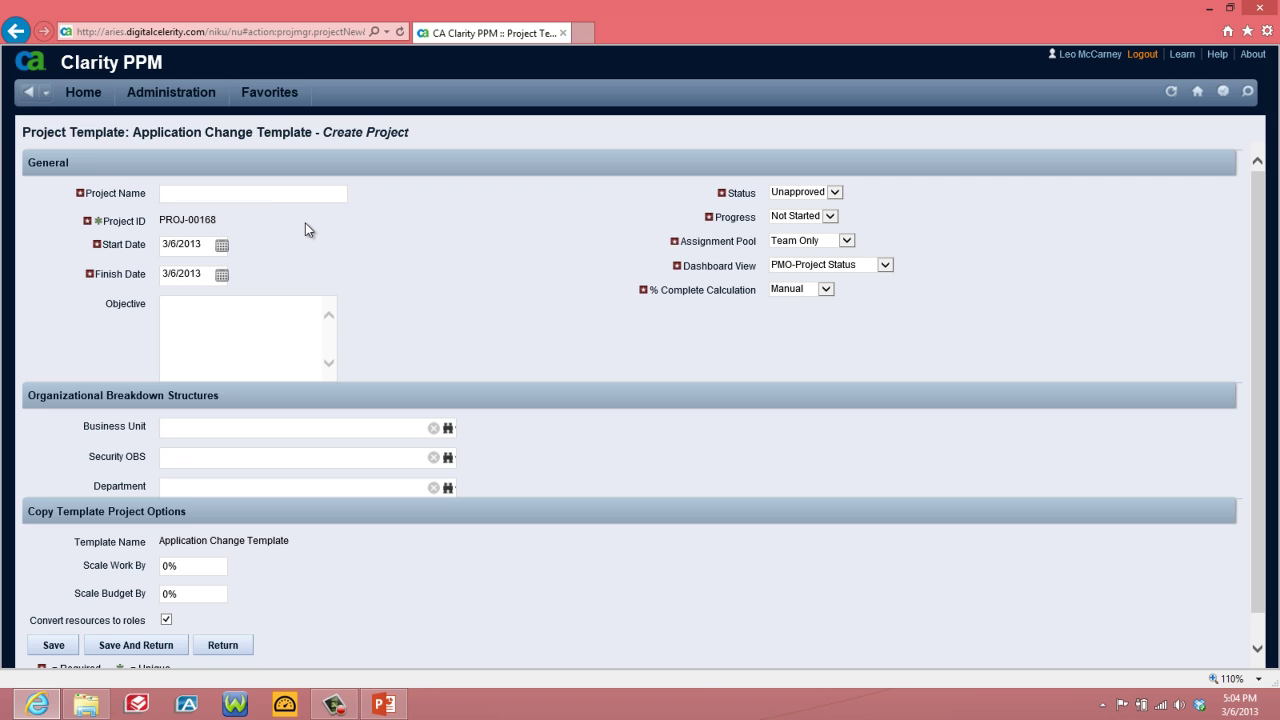
Enter "Test Pro" in the new project's name field.
{"action": "type", "text": "Test Pro"}
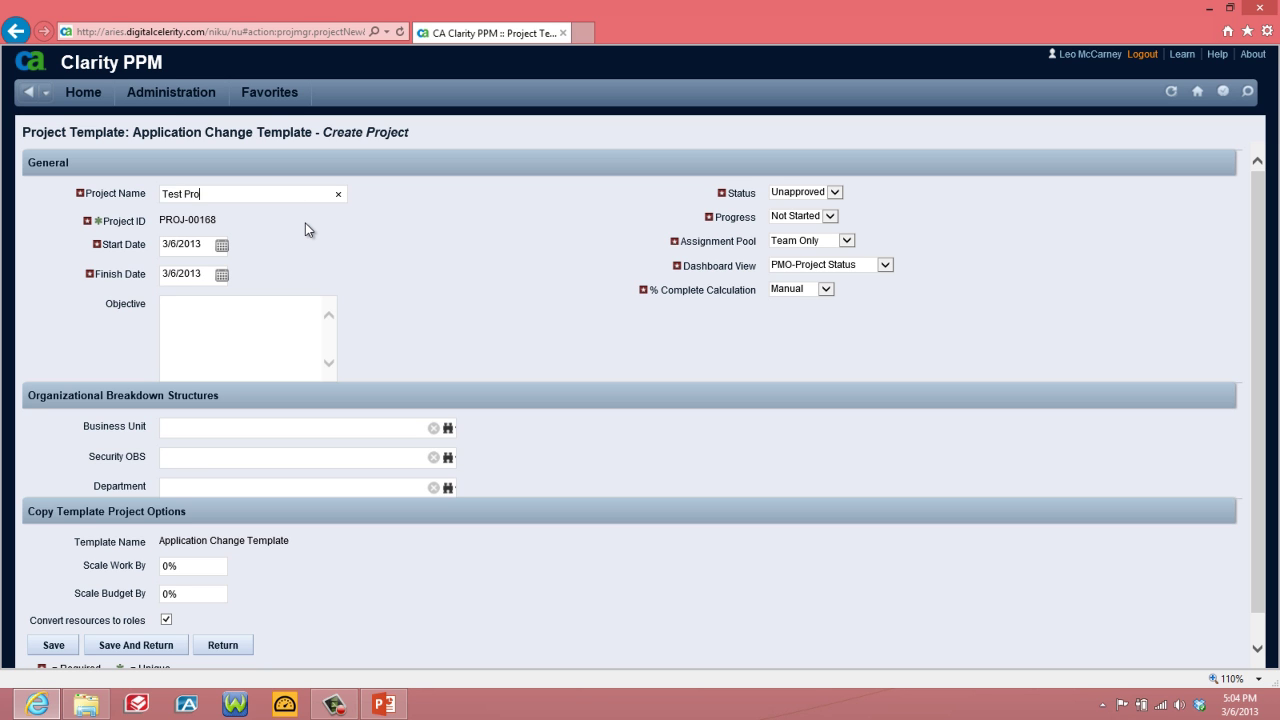